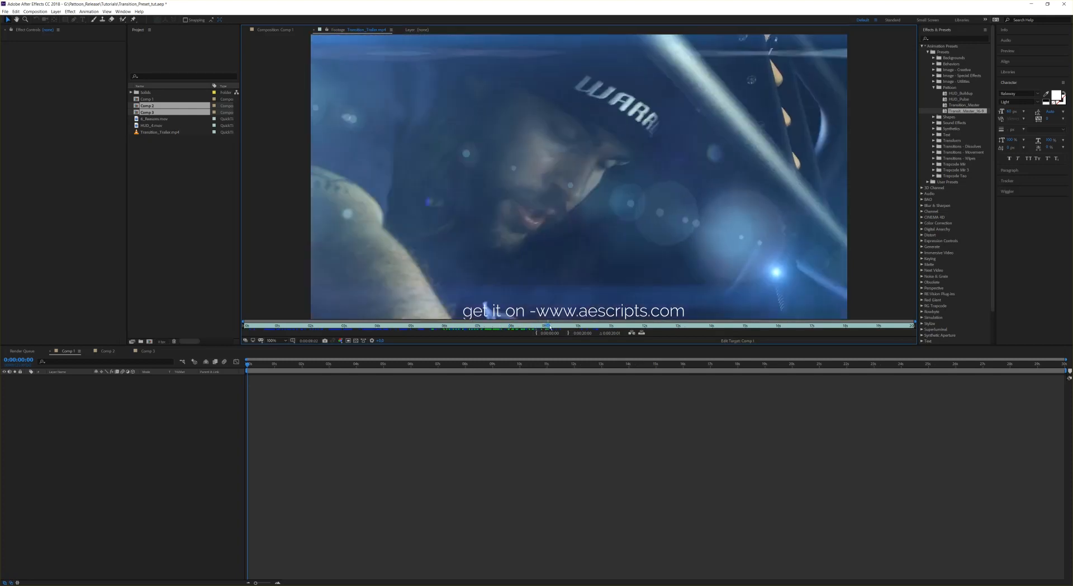
Scrub through the Transition_Trailer footage, then switch the viewer back to the Comp 1 composition.
{"action": "left_click_drag", "start_coordinate": [563, 329], "coordinate": [476, 328]}
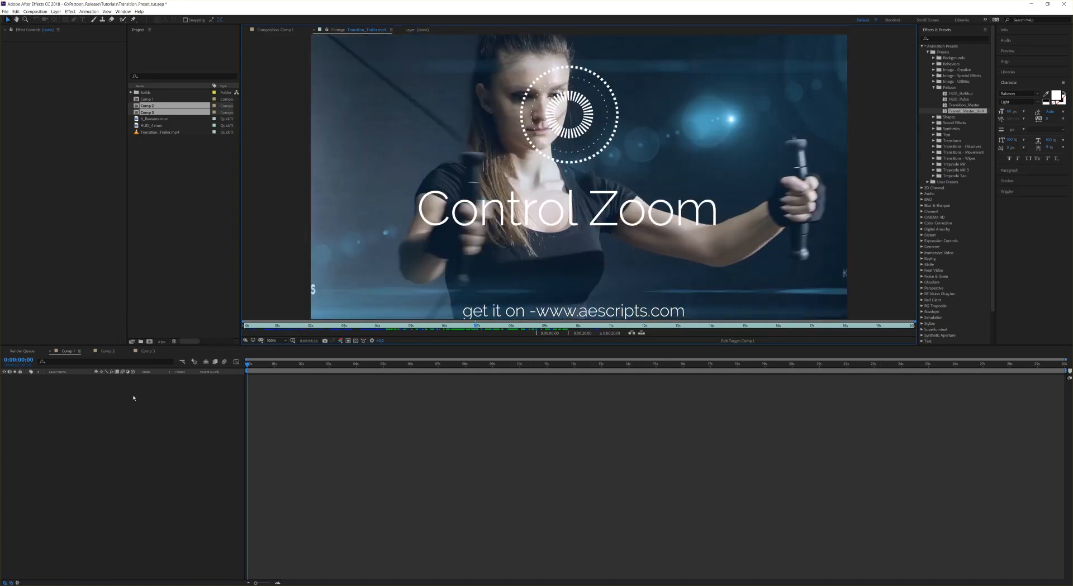
{"action": "left_click", "coordinate": [181, 272]}
{"action": "left_click", "coordinate": [288, 30]}
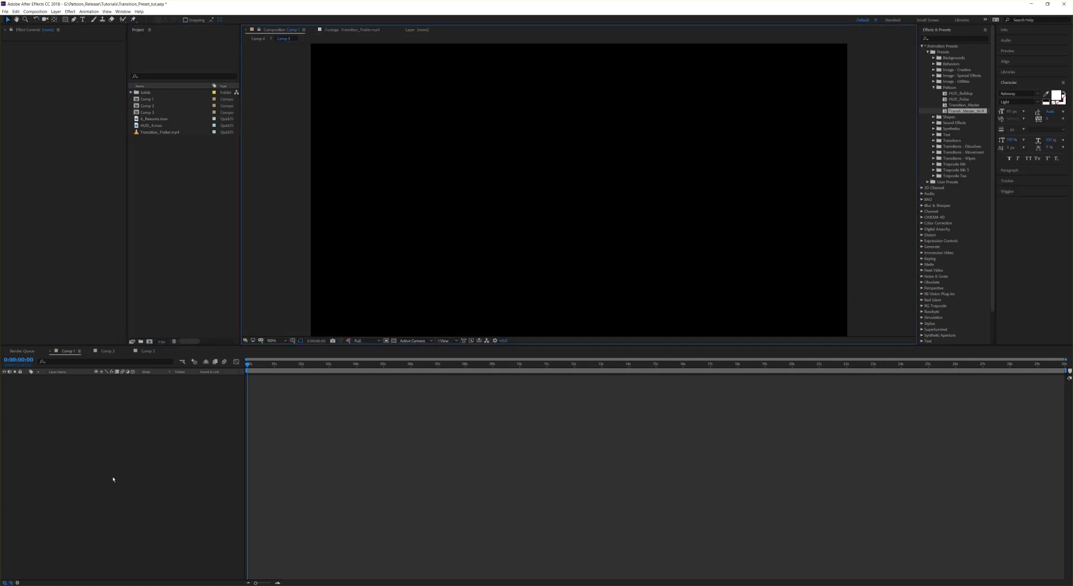
Add Comp 2 and Comp 3 to the Comp 1 timeline and shift the Comp 2 layer to start about one second in.
{"action": "left_click", "coordinate": [147, 106]}
{"action": "left_click", "coordinate": [147, 112], "text": "shift"}
{"action": "left_click_drag", "start_coordinate": [145, 326], "coordinate": [73, 427]}
{"action": "left_click", "coordinate": [253, 423]}
{"action": "left_click_drag", "start_coordinate": [263, 378], "coordinate": [292, 379]}
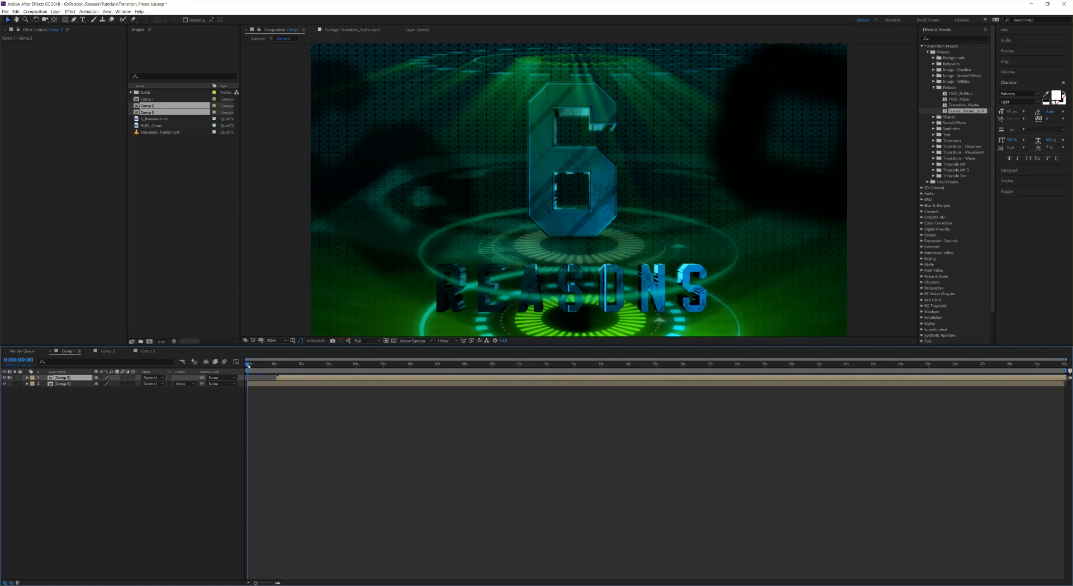
Preview the cut between the two clips and return the playhead to the start of the composition.
{"action": "mouse_move", "coordinate": [248, 364]}
{"action": "left_mouse_down"}
{"action": "mouse_move", "coordinate": [289, 369]}
{"action": "mouse_move", "coordinate": [254, 368]}
{"action": "left_mouse_up"}
{"action": "key", "text": "space"}
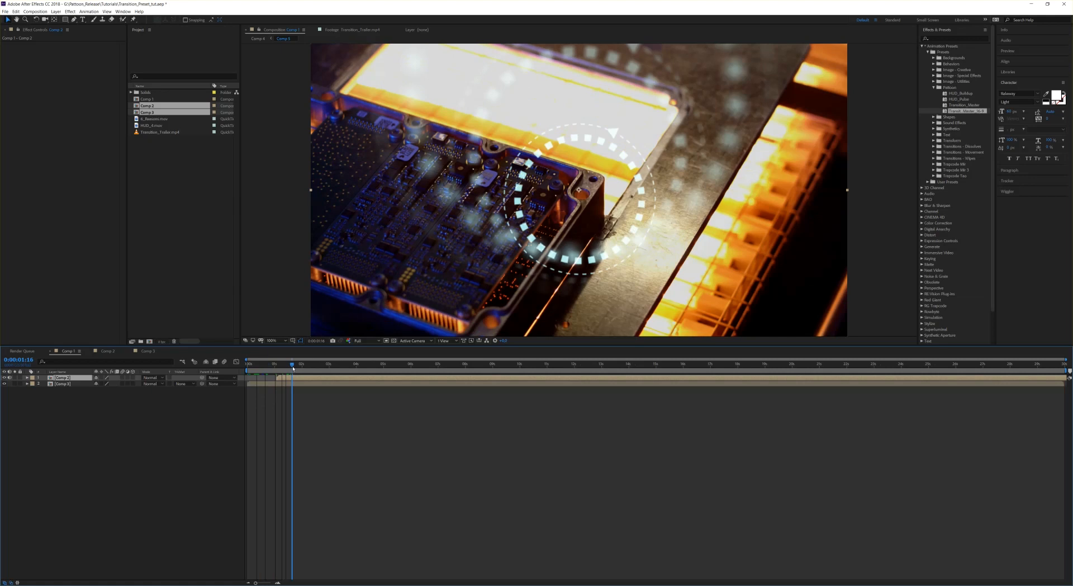
{"action": "left_click", "coordinate": [255, 366]}
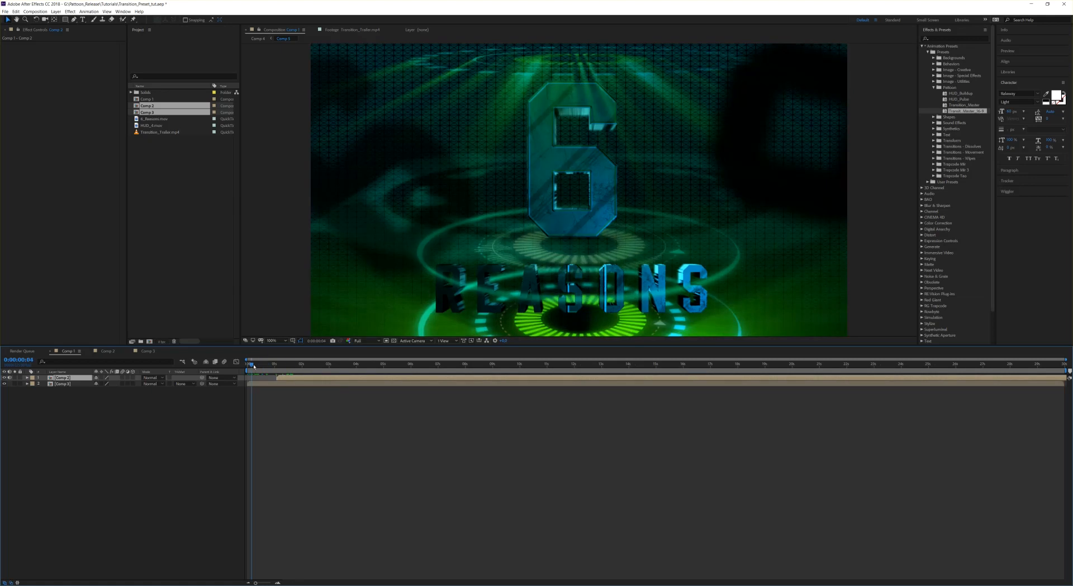
{"action": "left_click", "coordinate": [245, 367]}
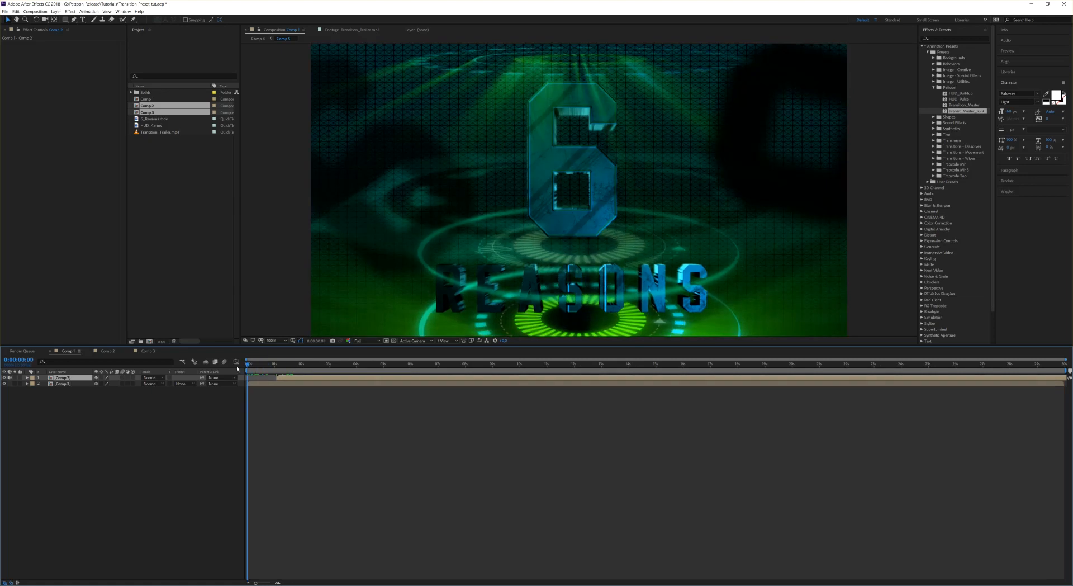
Create a new solid layer named Transition above the two clips.
{"action": "left_click", "coordinate": [56, 11]}
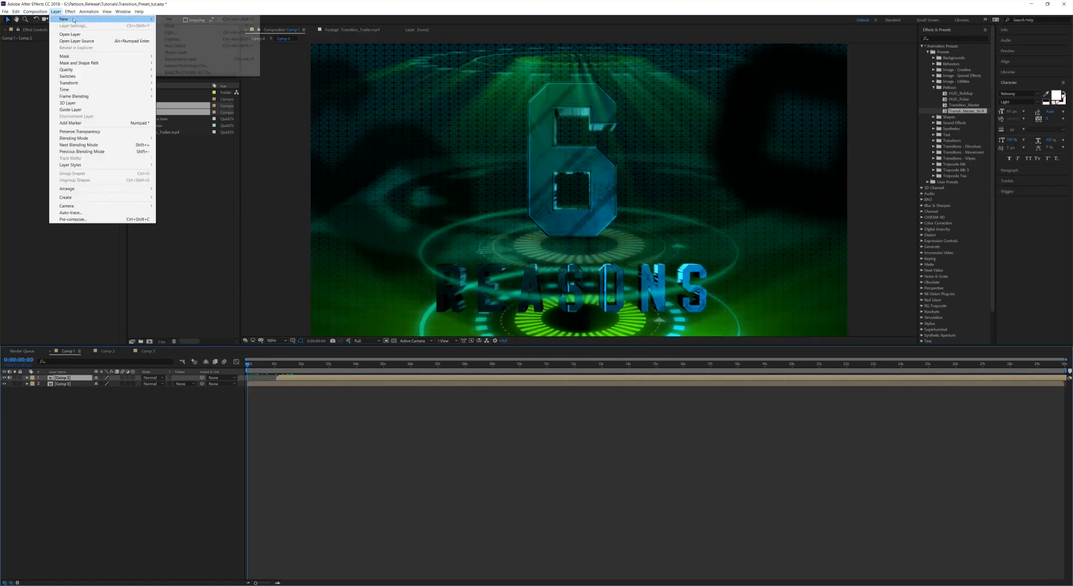
{"action": "left_click", "coordinate": [67, 11]}
{"action": "mouse_move", "coordinate": [56, 11]}
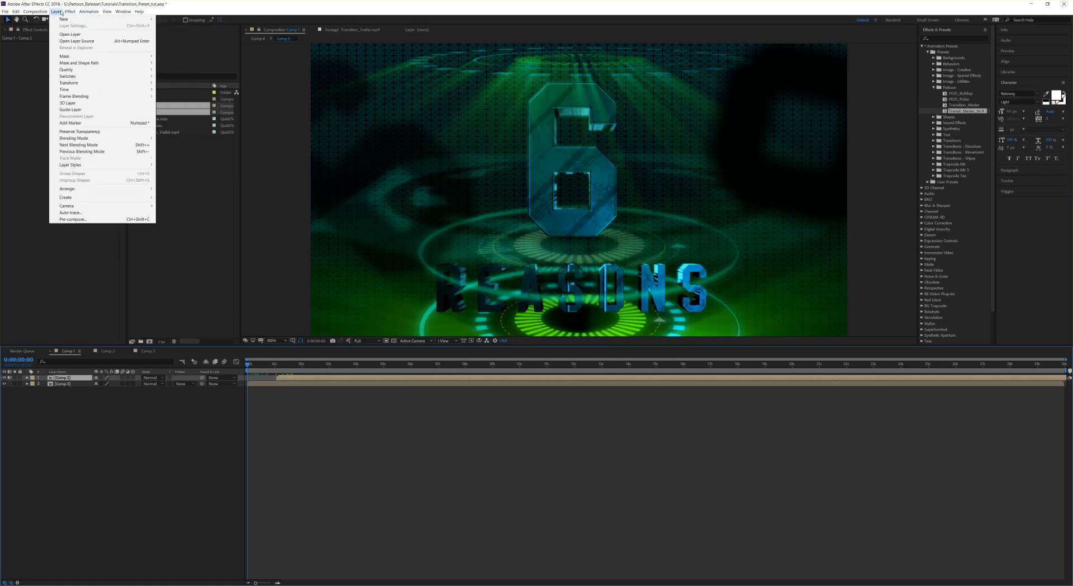
{"action": "mouse_move", "coordinate": [112, 19]}
{"action": "left_click", "coordinate": [177, 26]}
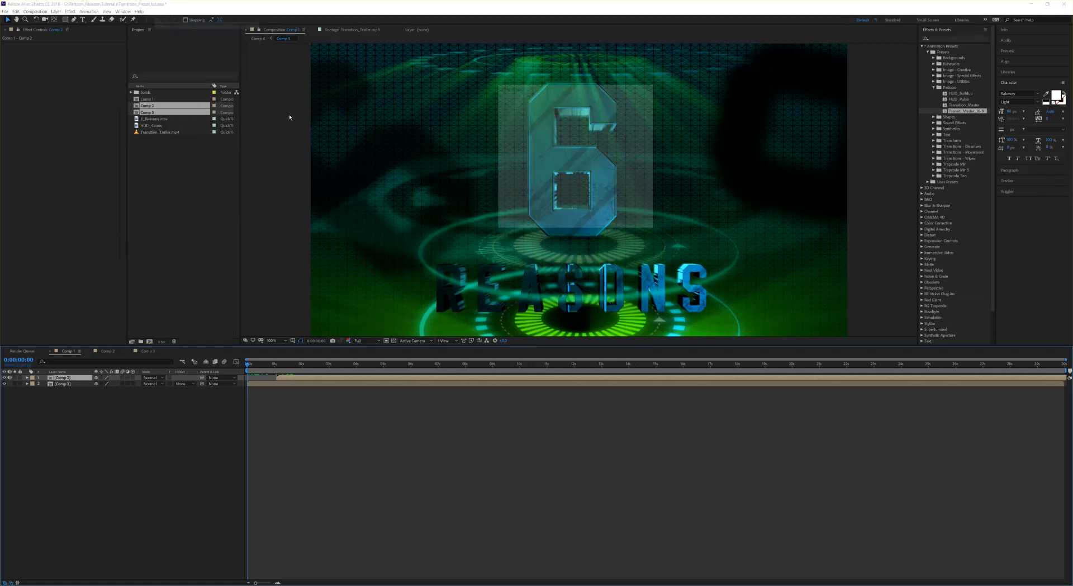
{"action": "type", "text": "Transition"}
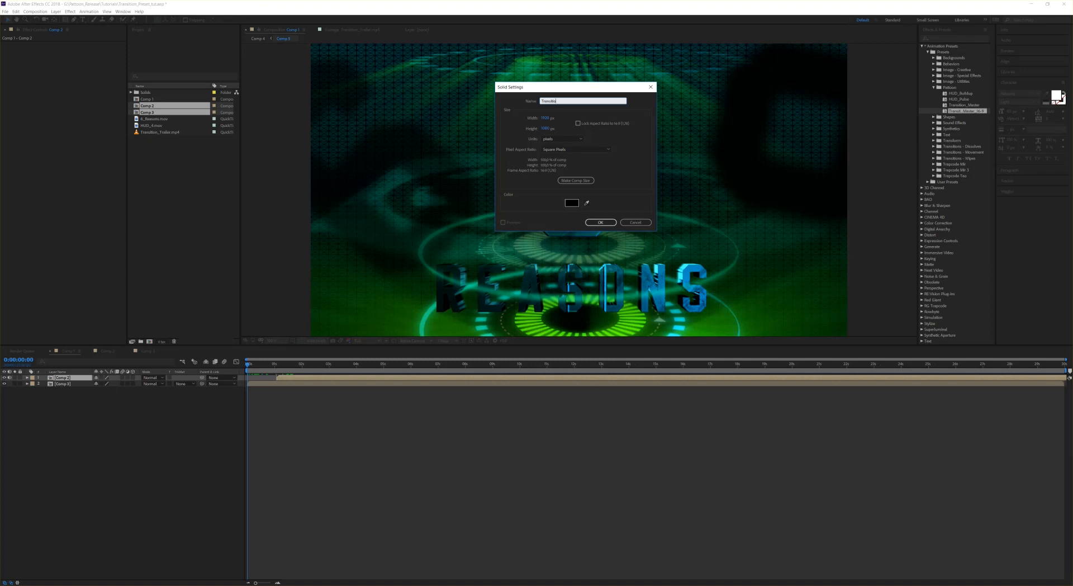
{"action": "left_click", "coordinate": [600, 222]}
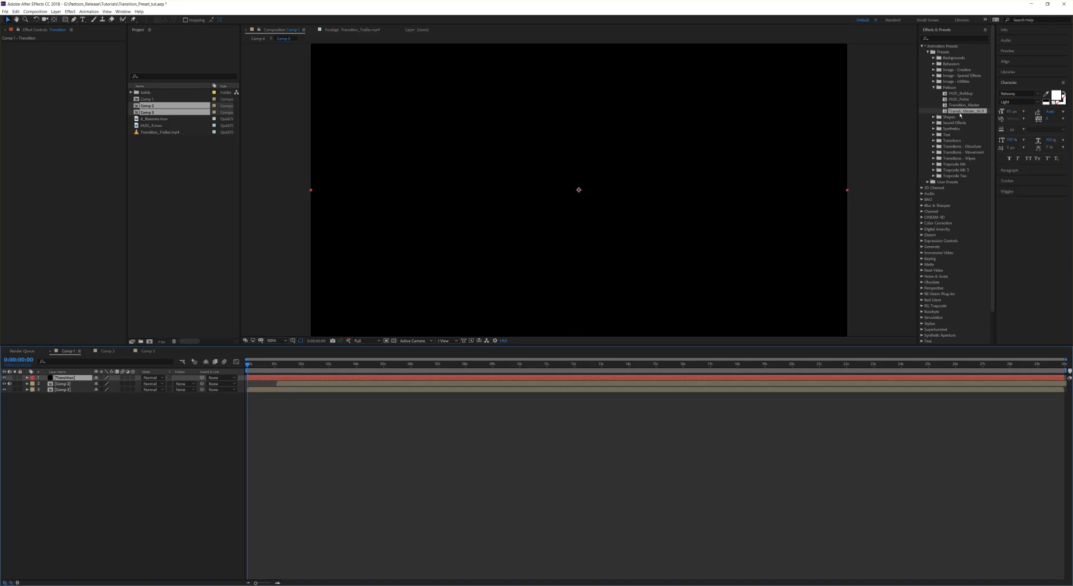
Apply the Transit_Master preset listed just below Transition_Master to the Transition layer and collapse all of its effects.
{"action": "left_click_drag", "start_coordinate": [962, 114], "coordinate": [87, 383]}
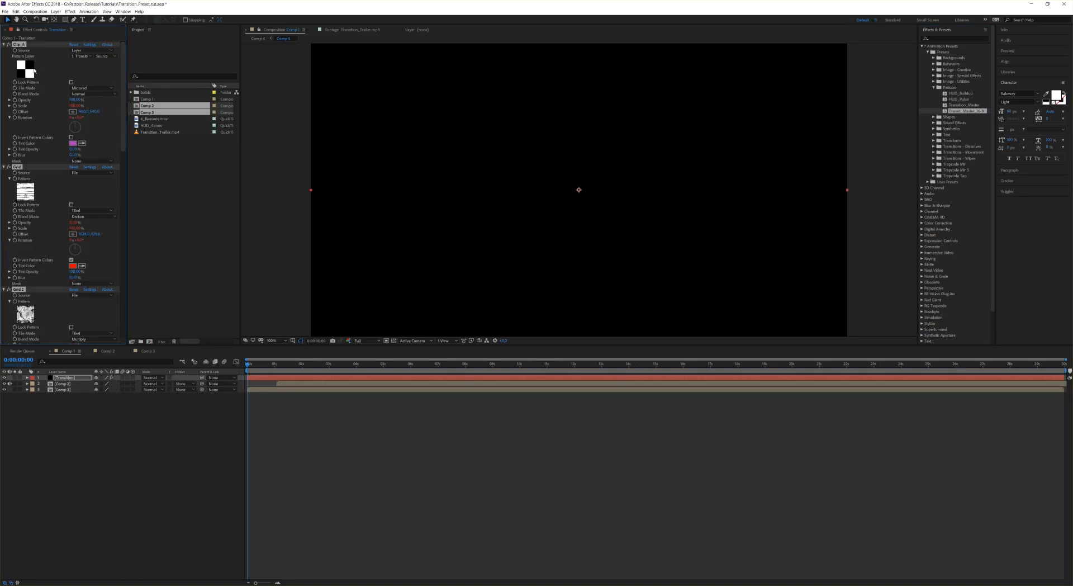
{"action": "left_click", "coordinate": [4, 45], "text": "ctrl"}
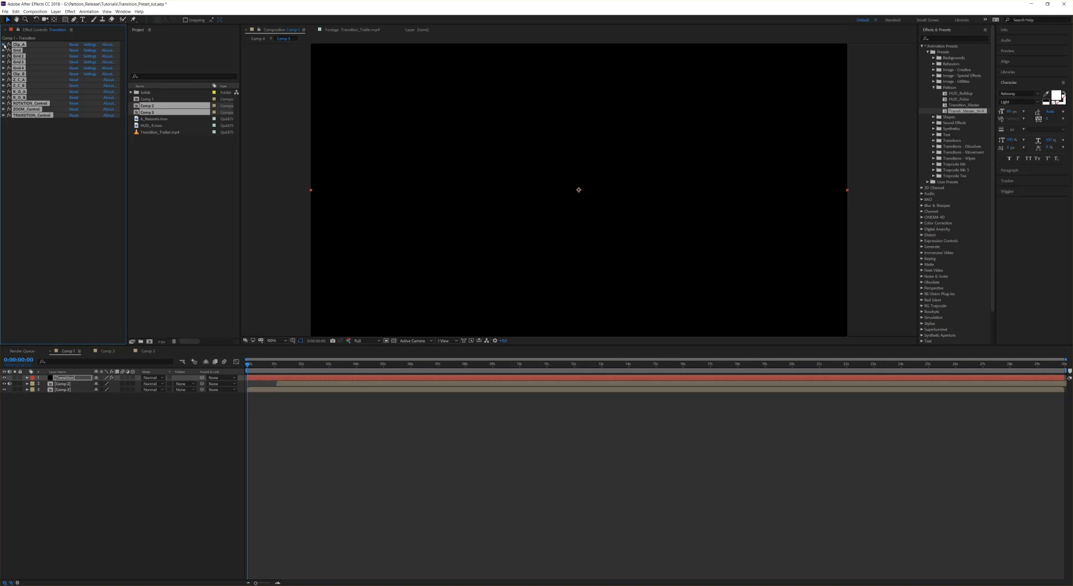
{"action": "left_click", "coordinate": [53, 171]}
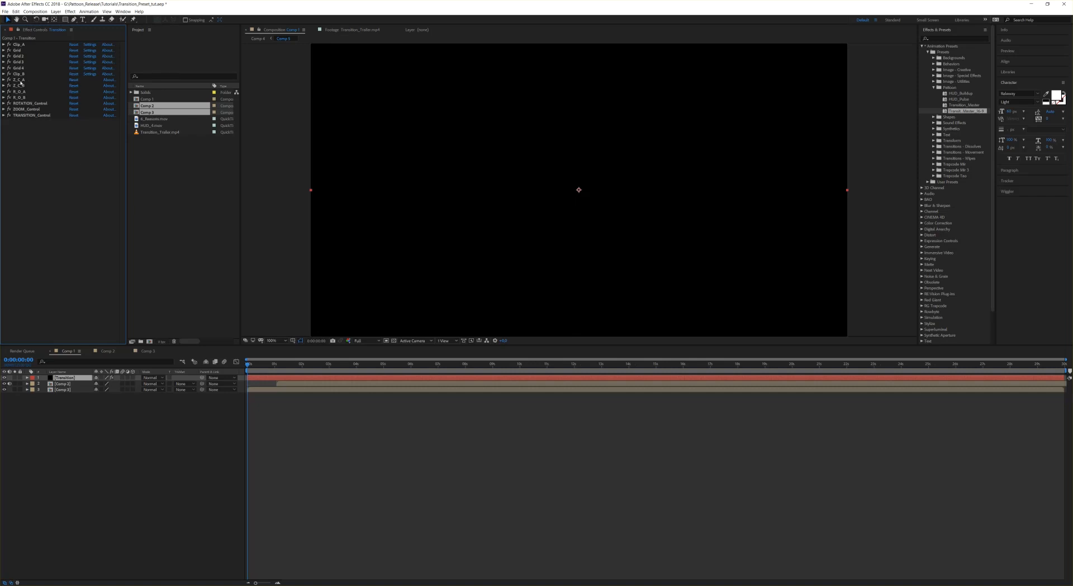
Set the pattern layer of the Clip_A effect to Comp 3 and collapse the effect.
{"action": "left_click", "coordinate": [4, 45]}
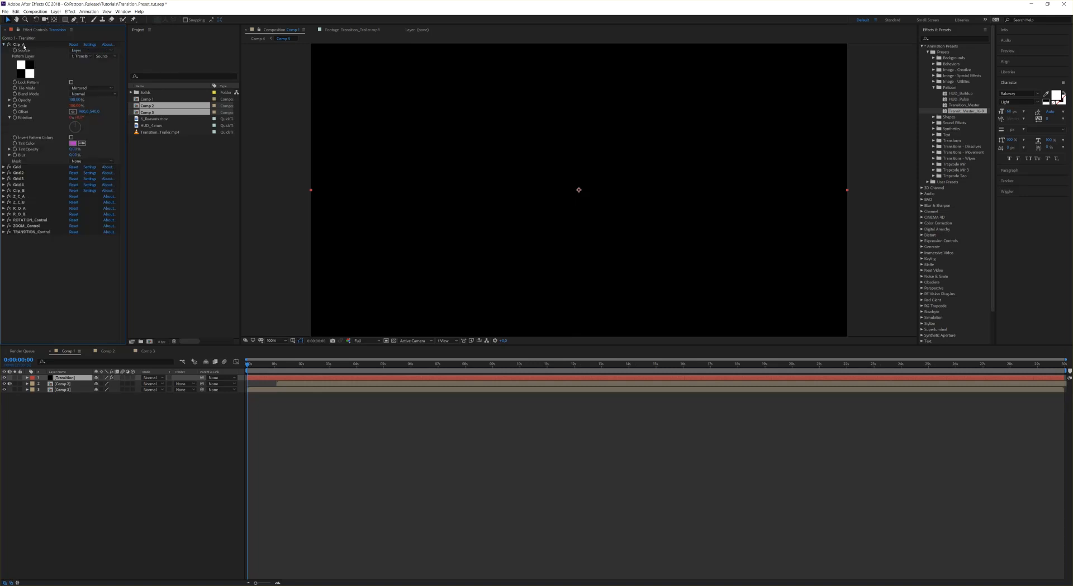
{"action": "left_click", "coordinate": [84, 57]}
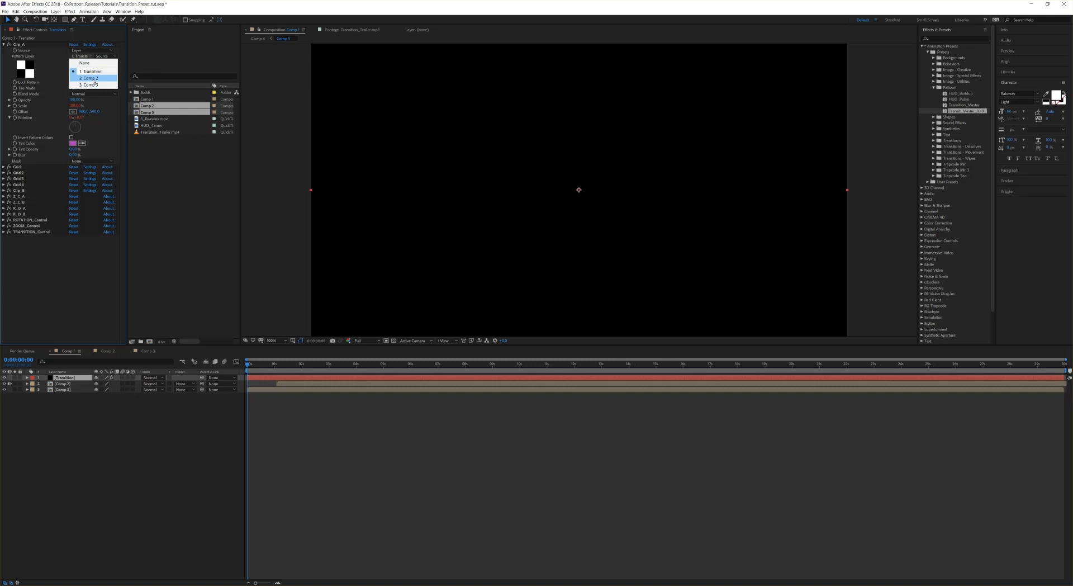
{"action": "left_click", "coordinate": [92, 85]}
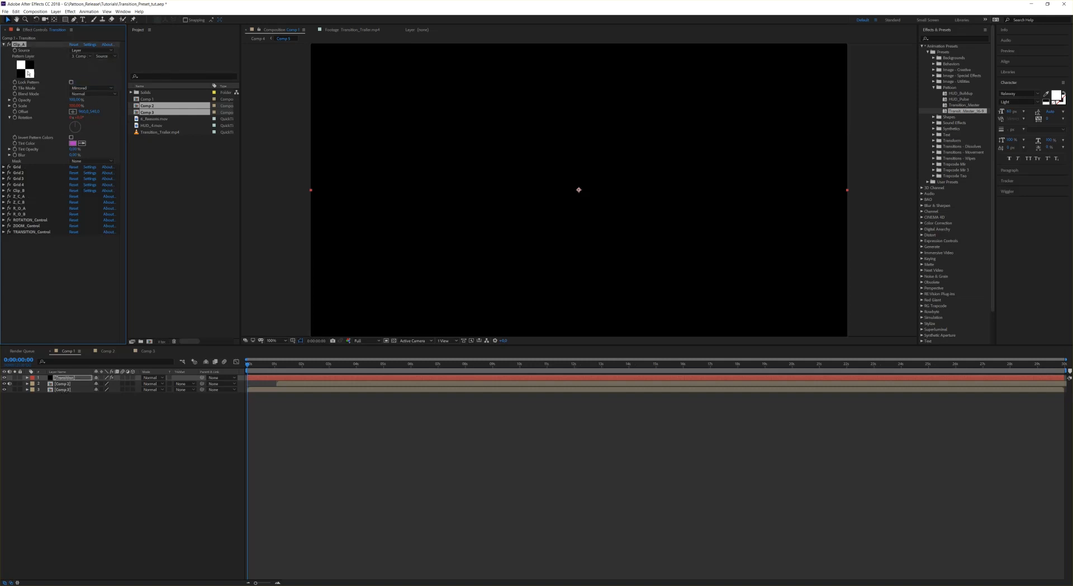
{"action": "left_click", "coordinate": [5, 45]}
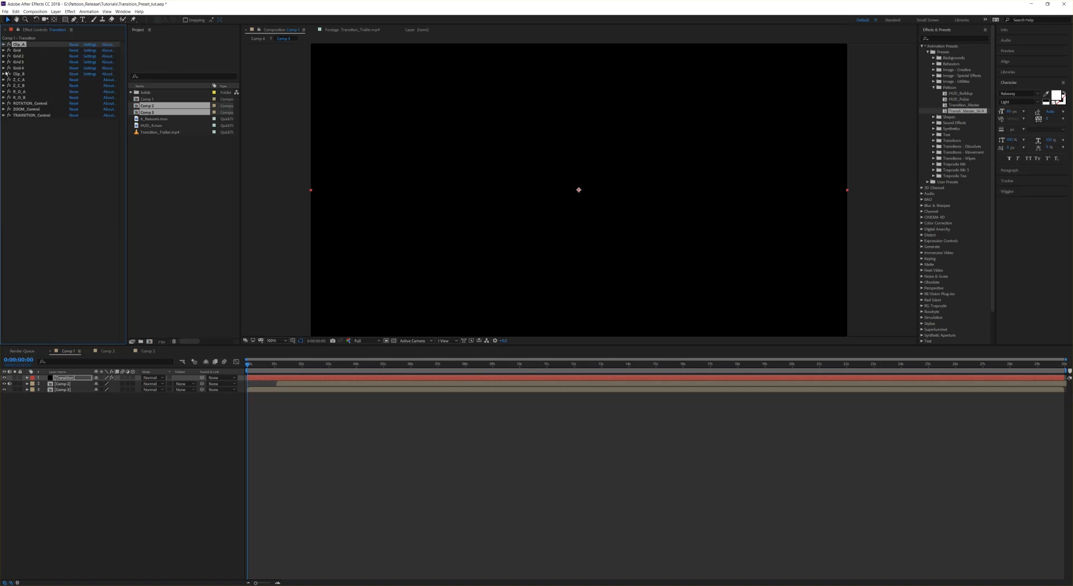
Set the pattern layer of the Clip_B effect to Comp 2 and collapse the effect.
{"action": "left_click", "coordinate": [4, 74]}
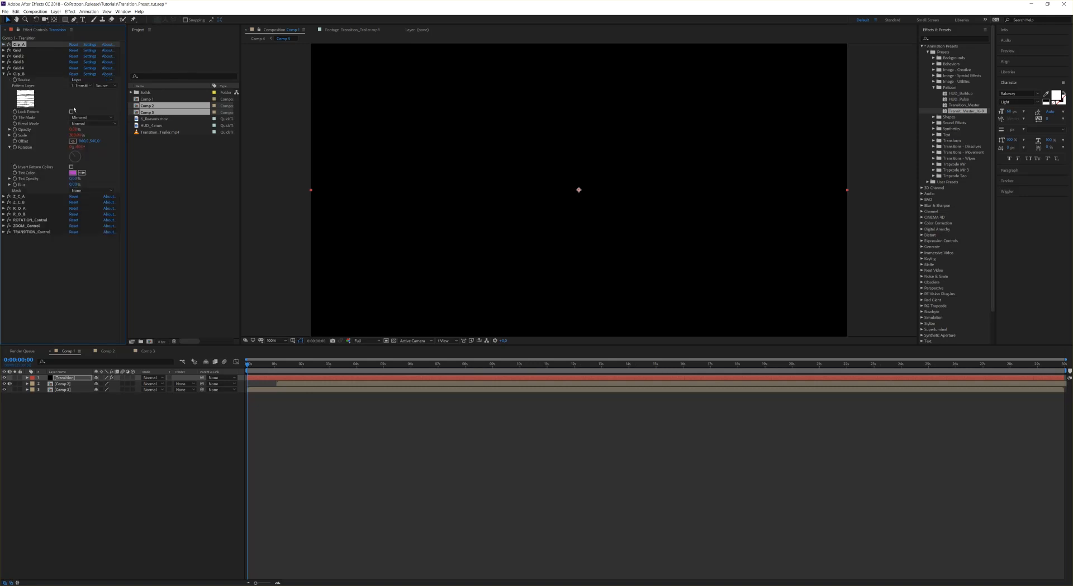
{"action": "left_click", "coordinate": [83, 87]}
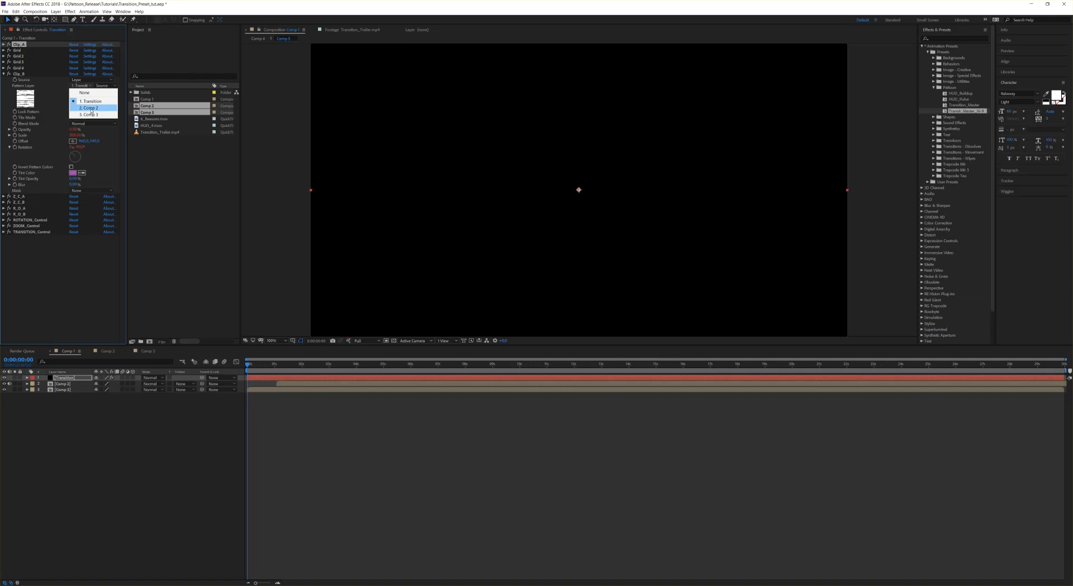
{"action": "left_click", "coordinate": [91, 108]}
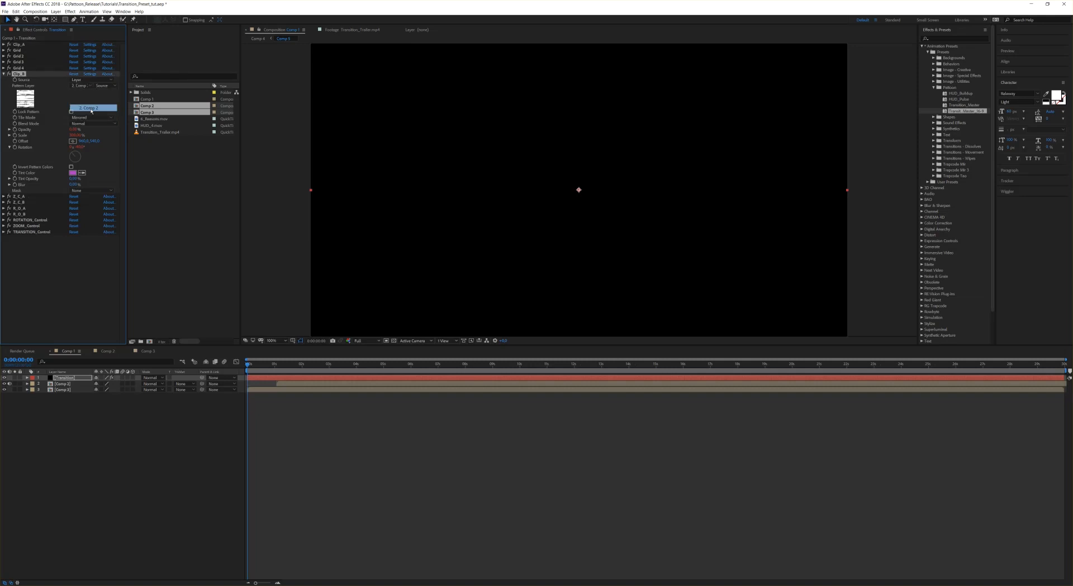
{"action": "left_click", "coordinate": [4, 74]}
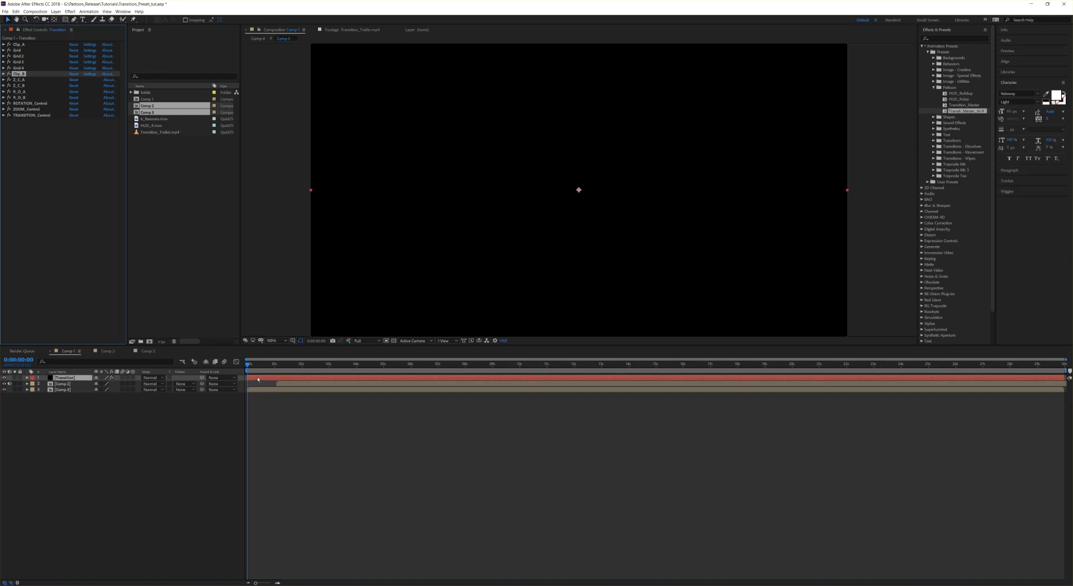
Shift the Transition layer to start together with the Comp 2 layer and preview the transition.
{"action": "left_click_drag", "start_coordinate": [256, 379], "coordinate": [280, 380]}
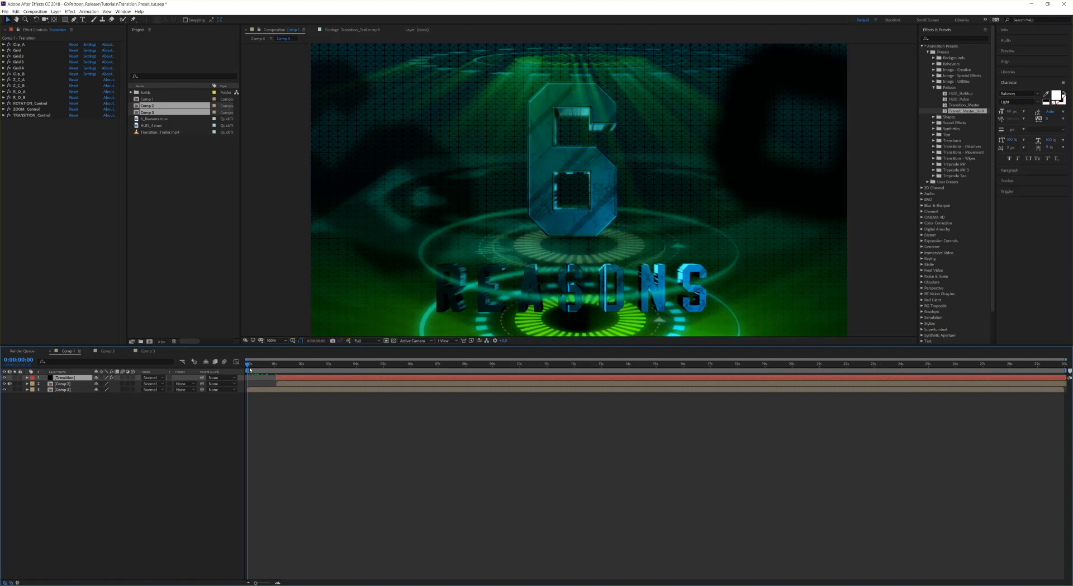
{"action": "key", "text": "space"}
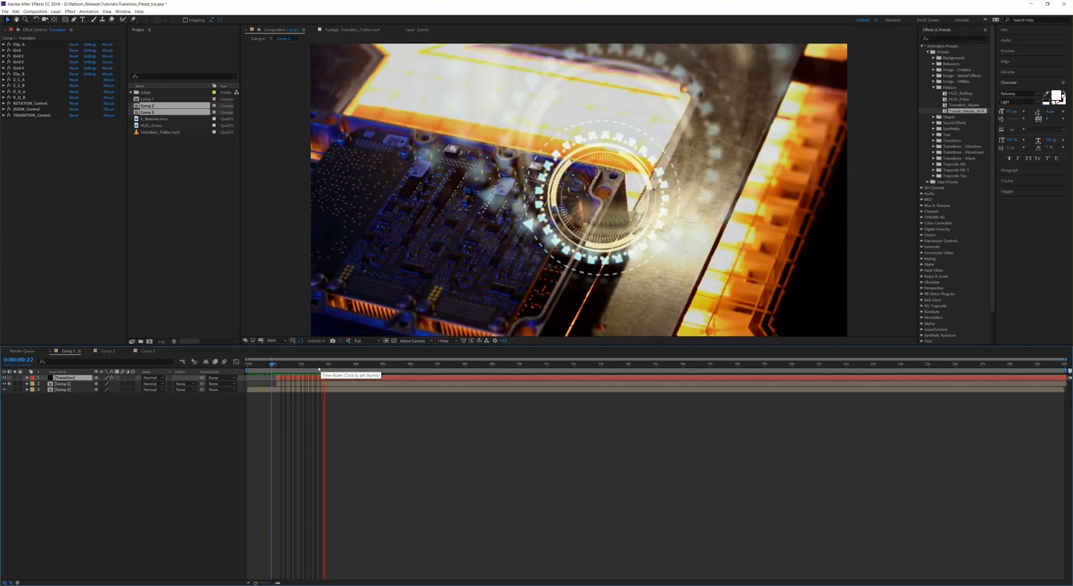
{"action": "left_click_drag", "start_coordinate": [319, 369], "coordinate": [291, 369]}
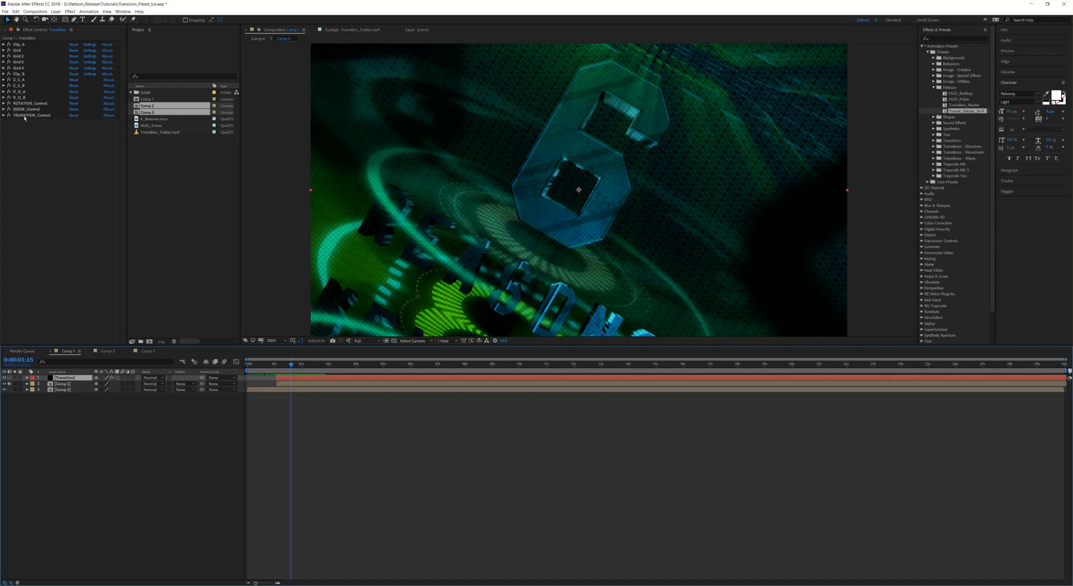
Turn off the ROTATION_Control checkbox and scrub through the transition to check the motion.
{"action": "left_click", "coordinate": [4, 103]}
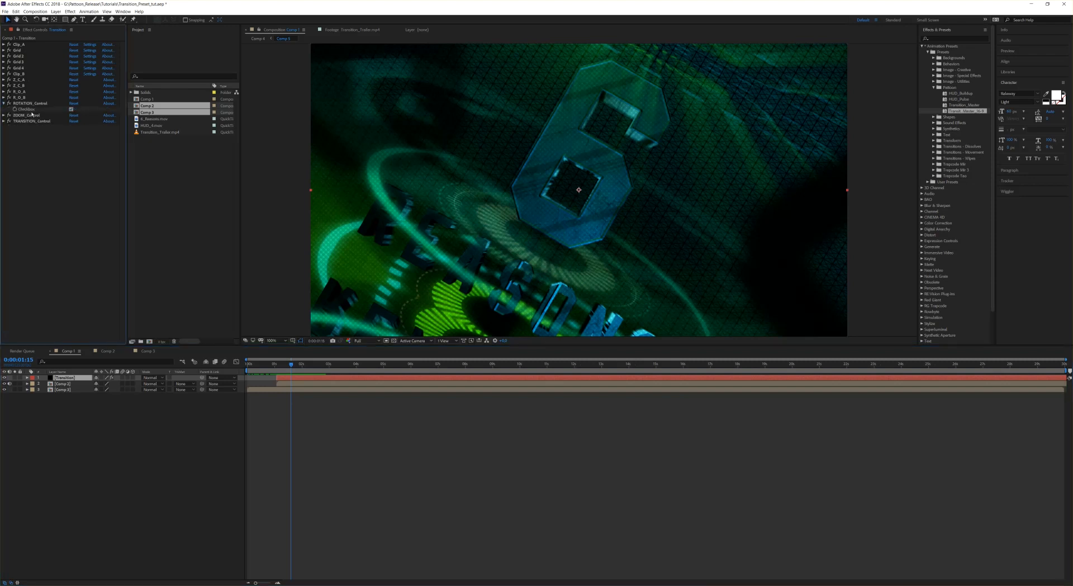
{"action": "left_click", "coordinate": [72, 110]}
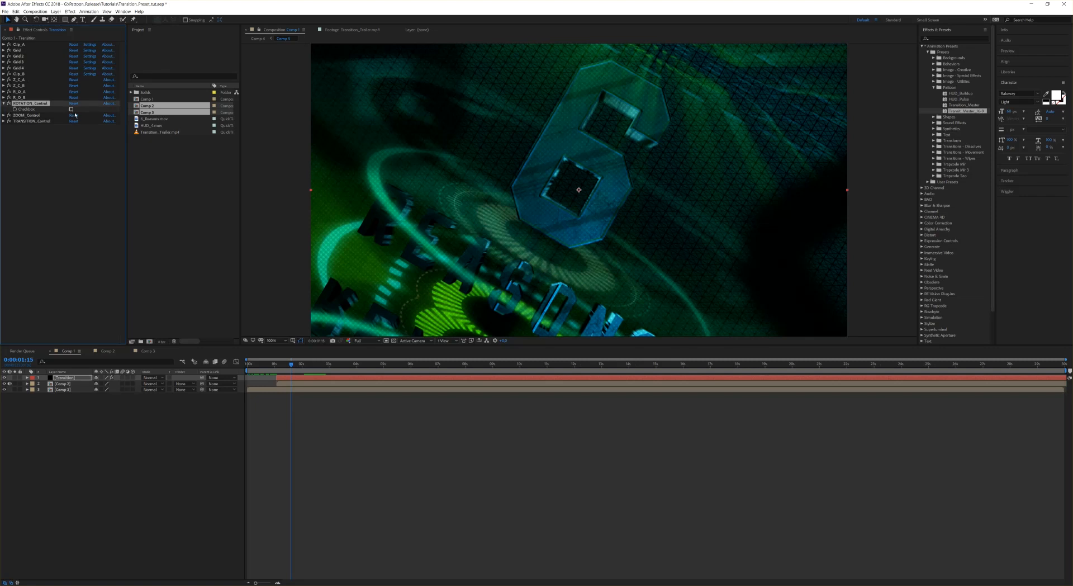
{"action": "left_click", "coordinate": [293, 367]}
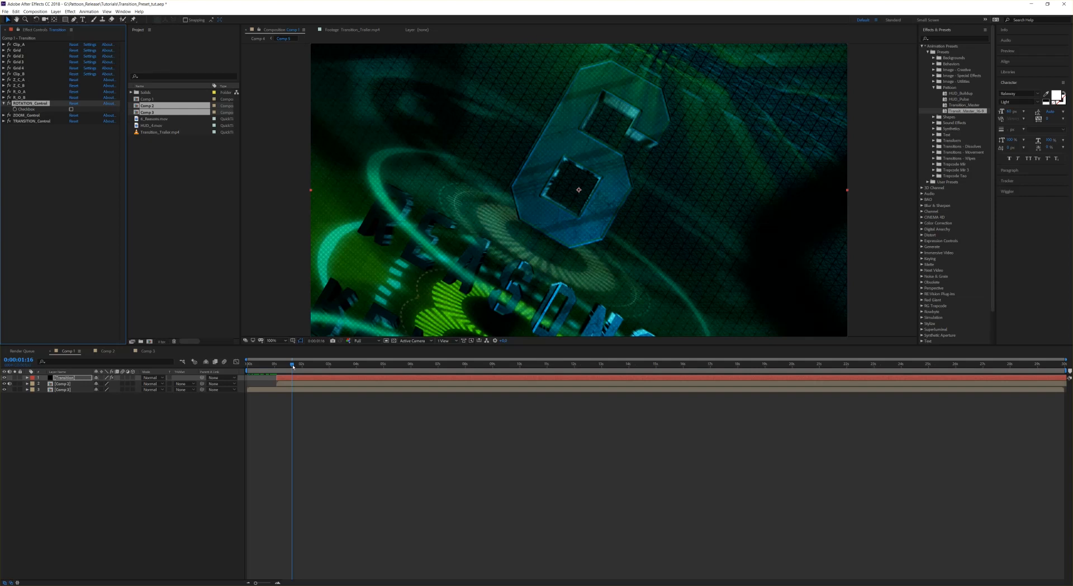
{"action": "left_click_drag", "start_coordinate": [292, 367], "coordinate": [289, 367]}
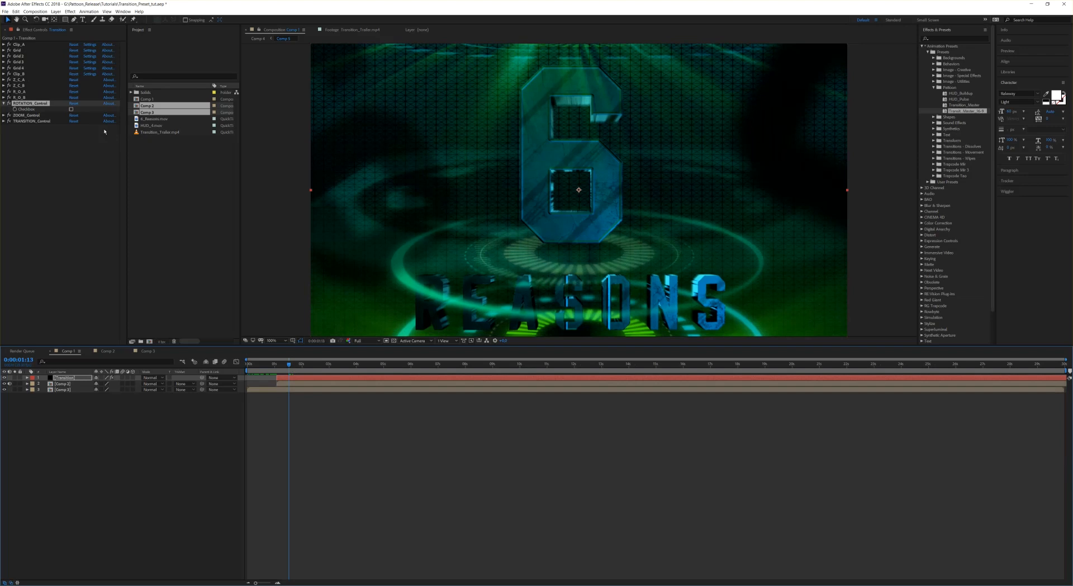
Turn off the ZOOM_Control checkbox and scrub through the transition to check the scaling.
{"action": "left_click", "coordinate": [3, 116]}
{"action": "left_click", "coordinate": [71, 121]}
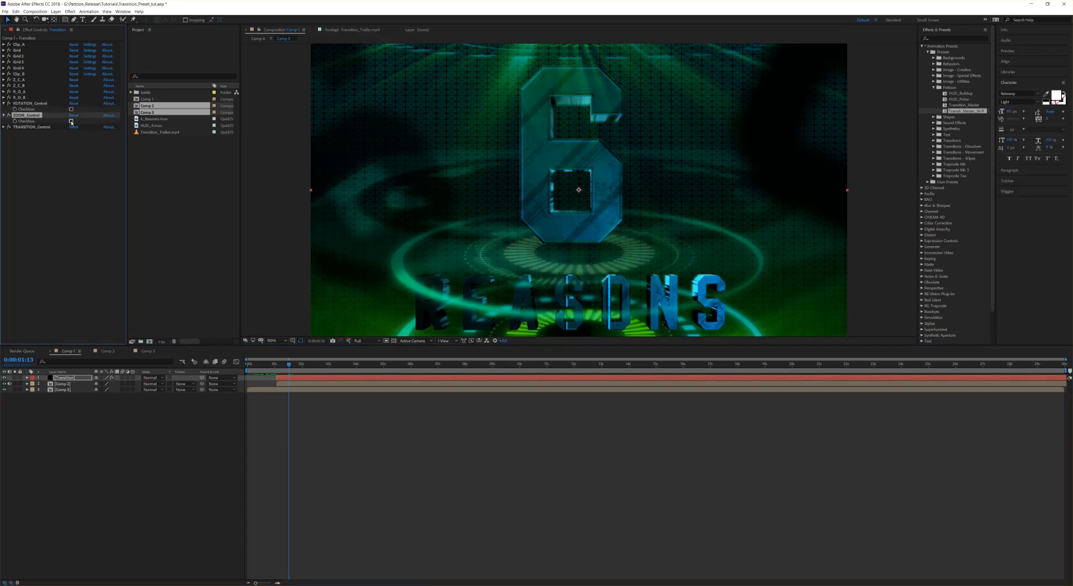
{"action": "left_click_drag", "start_coordinate": [285, 367], "coordinate": [289, 368]}
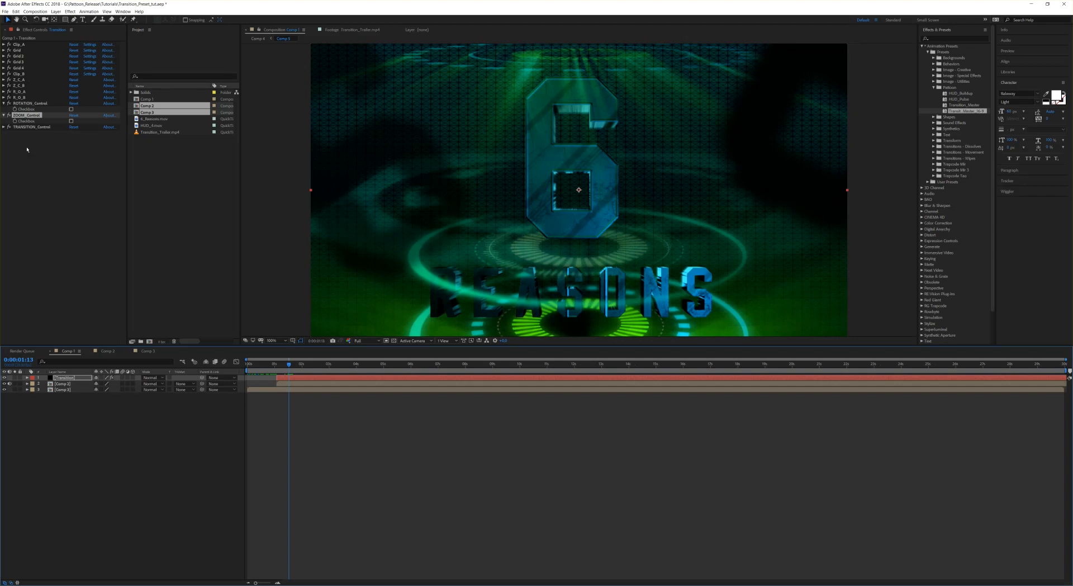
Expand TRANSITION_Control and reveal its Slider keyframes on the Transition layer in the timeline.
{"action": "left_click", "coordinate": [4, 128]}
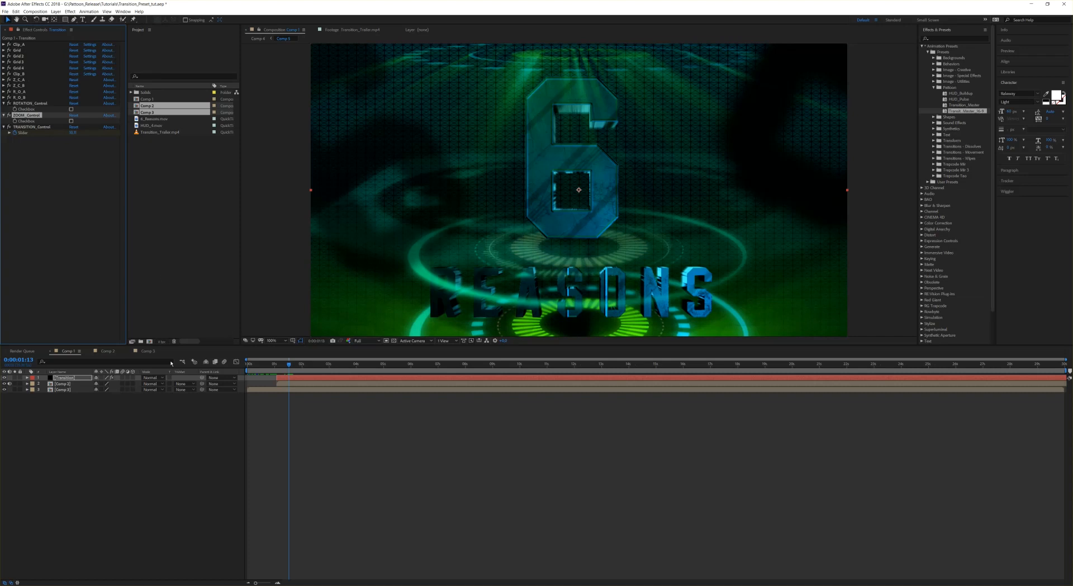
{"action": "left_click", "coordinate": [27, 378]}
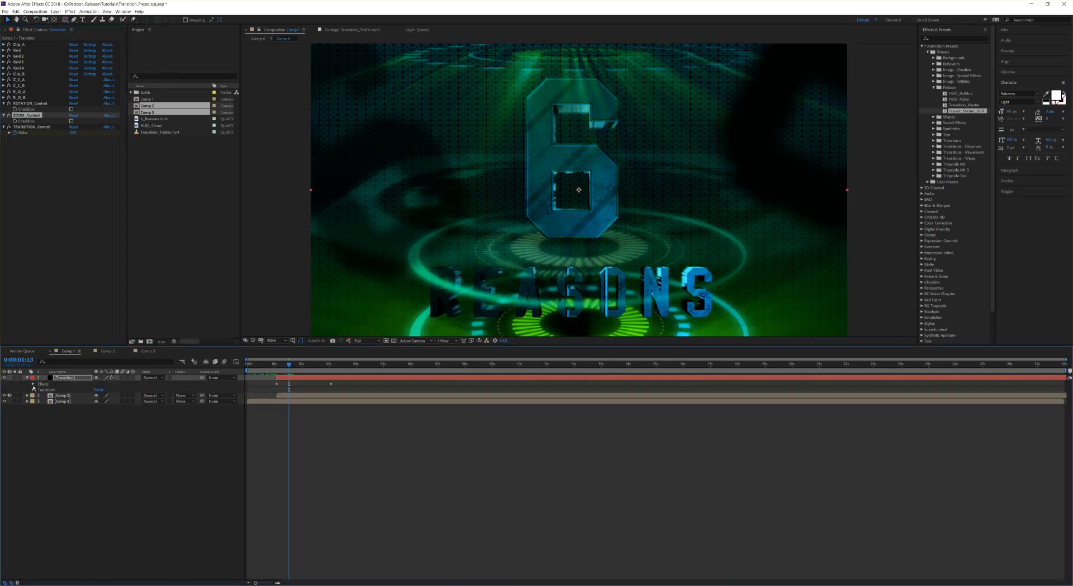
{"action": "left_click", "coordinate": [33, 384]}
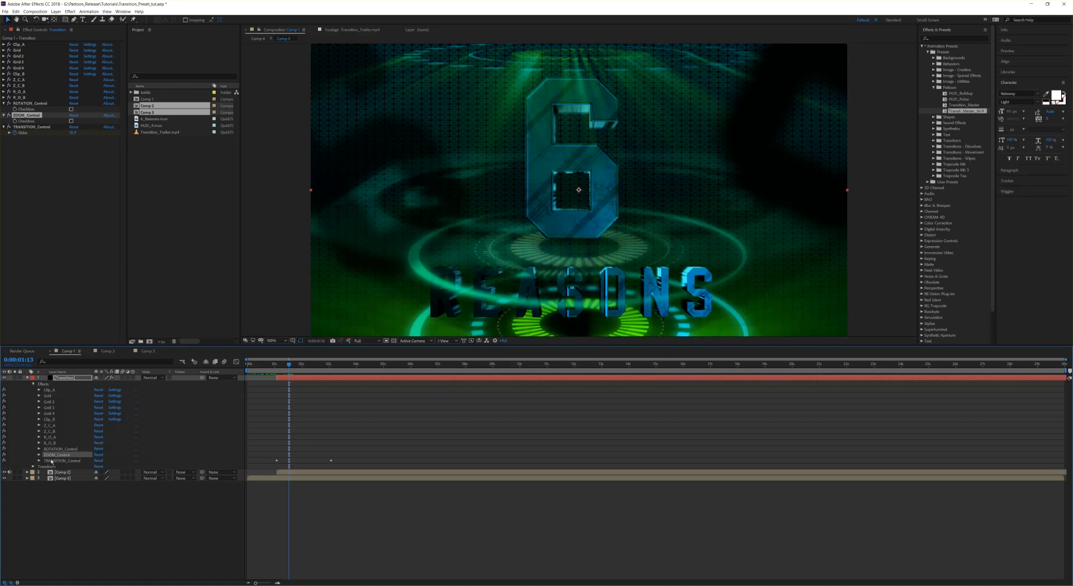
{"action": "left_click", "coordinate": [39, 461]}
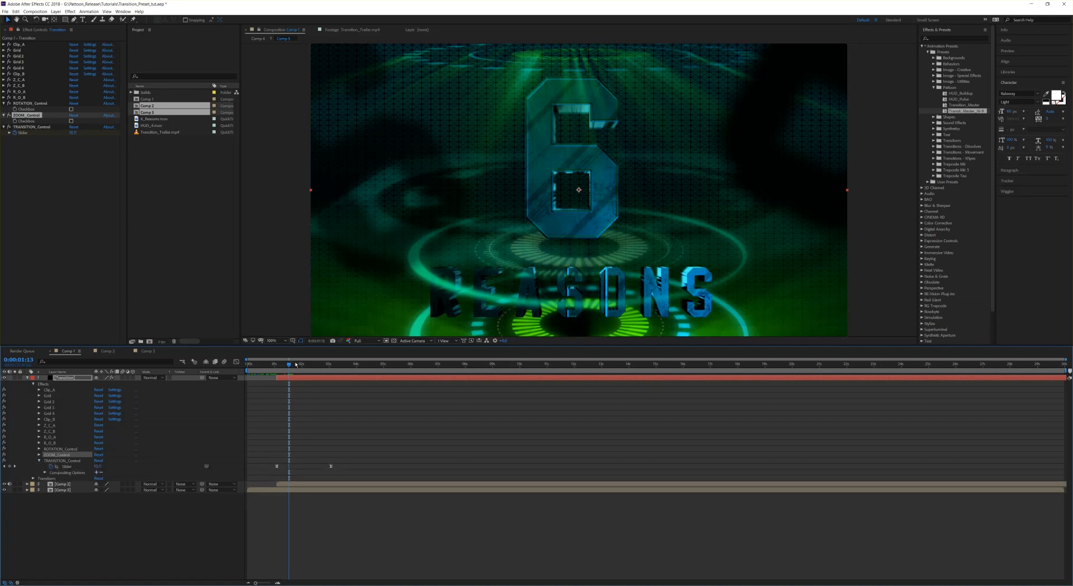
Move the last TRANSITION_Control Slider keyframe to about 3.4 seconds, inspect its speed curve in the Graph Editor and scrub the transition.
{"action": "left_click_drag", "start_coordinate": [295, 364], "coordinate": [329, 368]}
{"action": "left_click", "coordinate": [330, 467]}
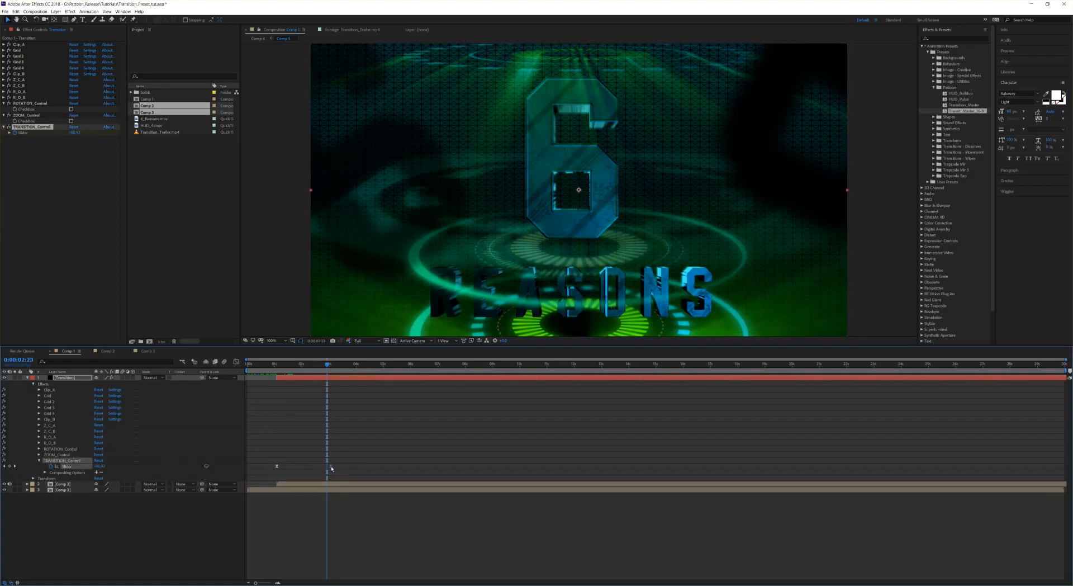
{"action": "mouse_move", "coordinate": [331, 466]}
{"action": "left_mouse_down"}
{"action": "mouse_move", "coordinate": [383, 468]}
{"action": "mouse_move", "coordinate": [342, 467]}
{"action": "left_mouse_up"}
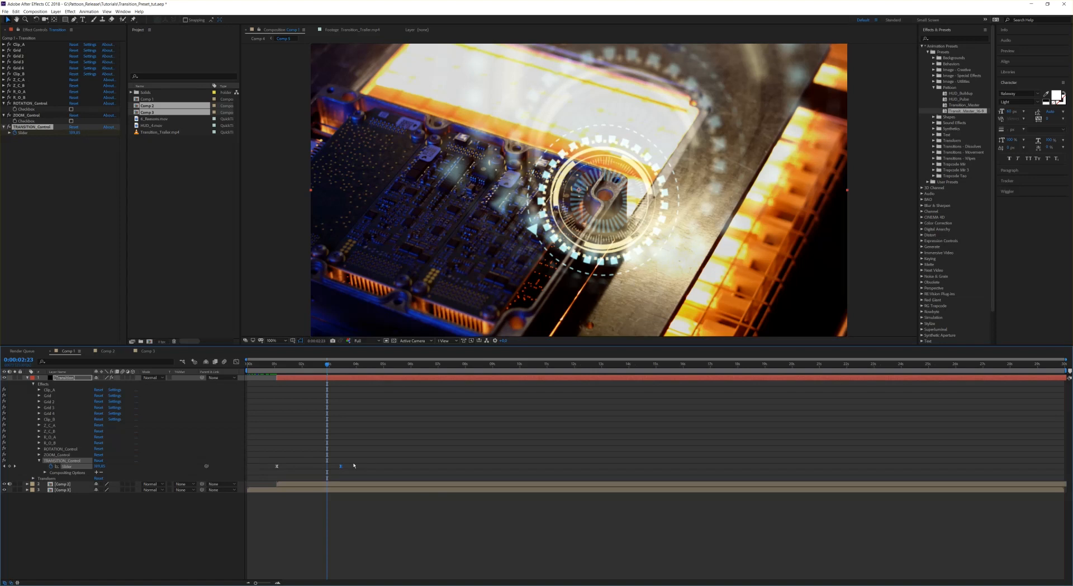
{"action": "left_click", "coordinate": [236, 362]}
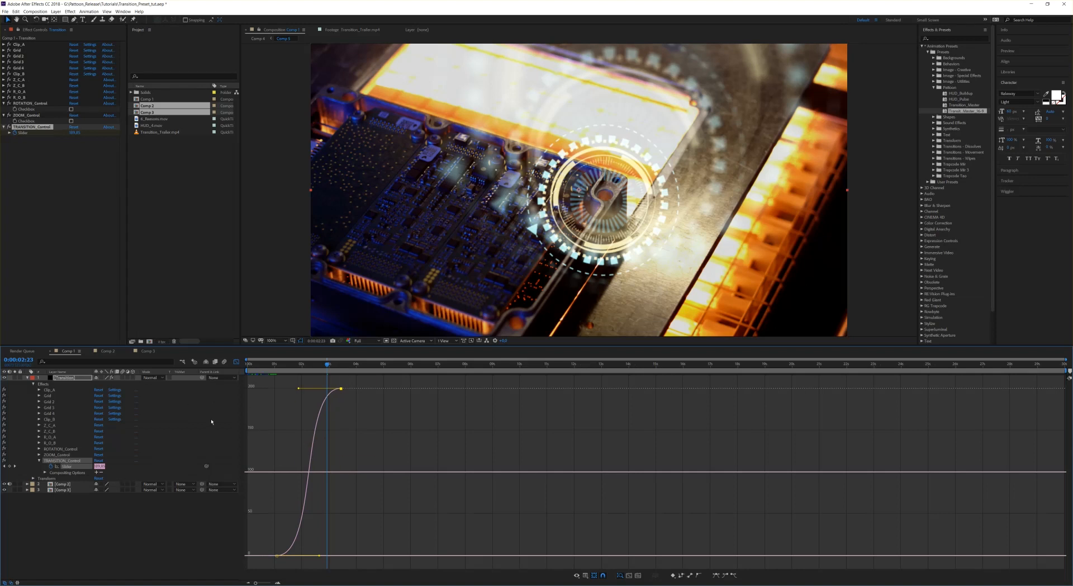
{"action": "left_click", "coordinate": [237, 361]}
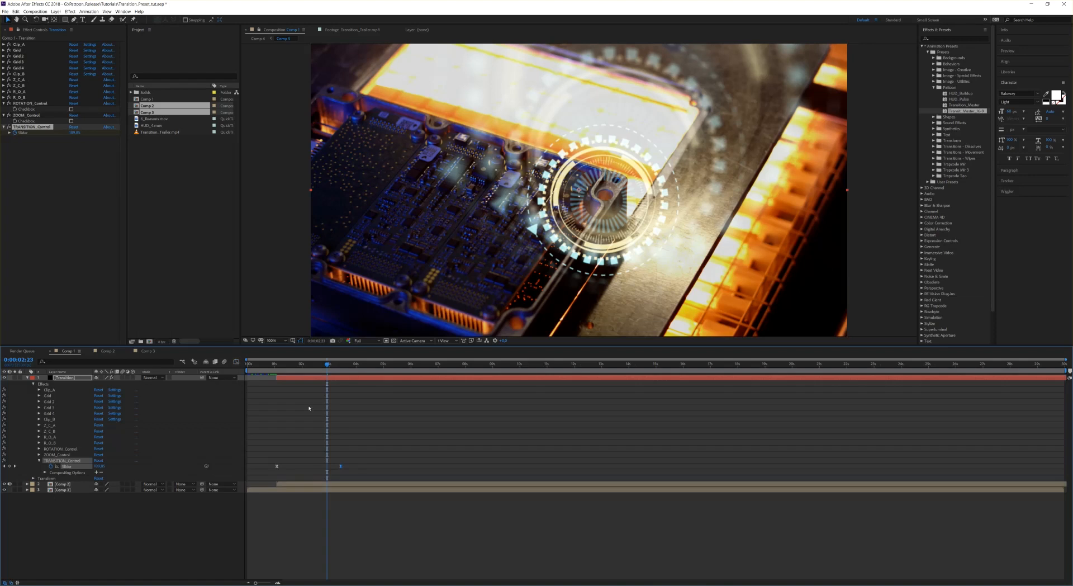
{"action": "left_click_drag", "start_coordinate": [329, 366], "coordinate": [299, 367]}
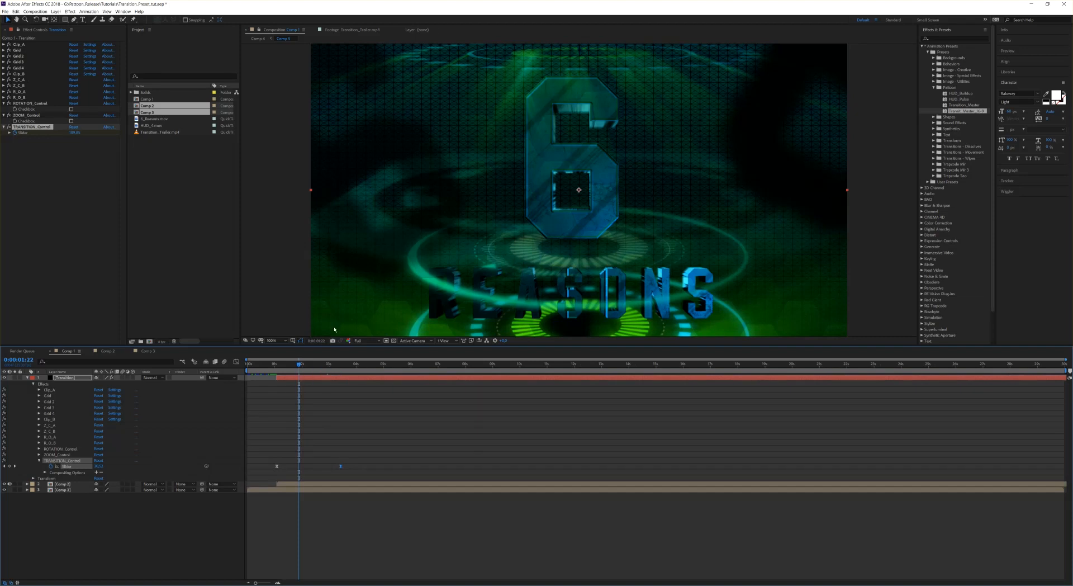
Collapse the rotation, zoom and transition controls and expand the settings of Grid, Grid 2, Grid 3 and Grid 4.
{"action": "left_click", "coordinate": [4, 103]}
{"action": "left_click", "coordinate": [4, 109]}
{"action": "left_click", "coordinate": [4, 115]}
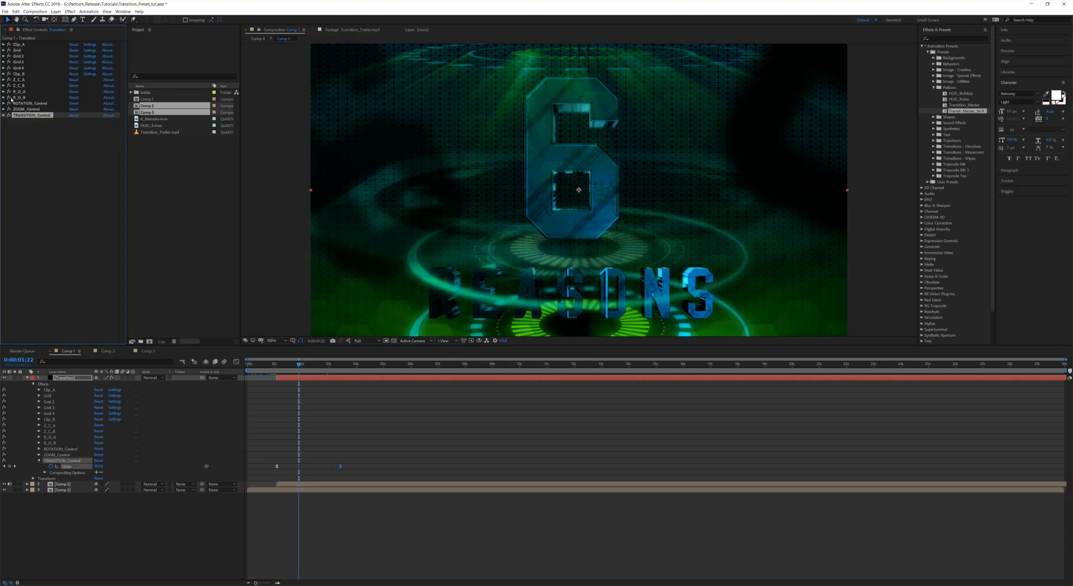
{"action": "left_click", "coordinate": [4, 50]}
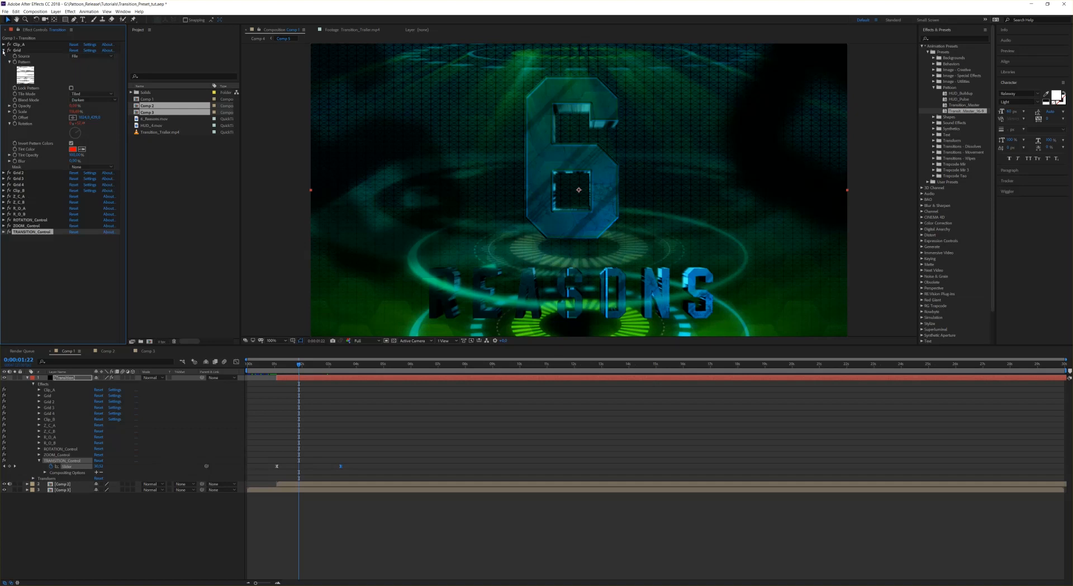
{"action": "left_click", "coordinate": [3, 173]}
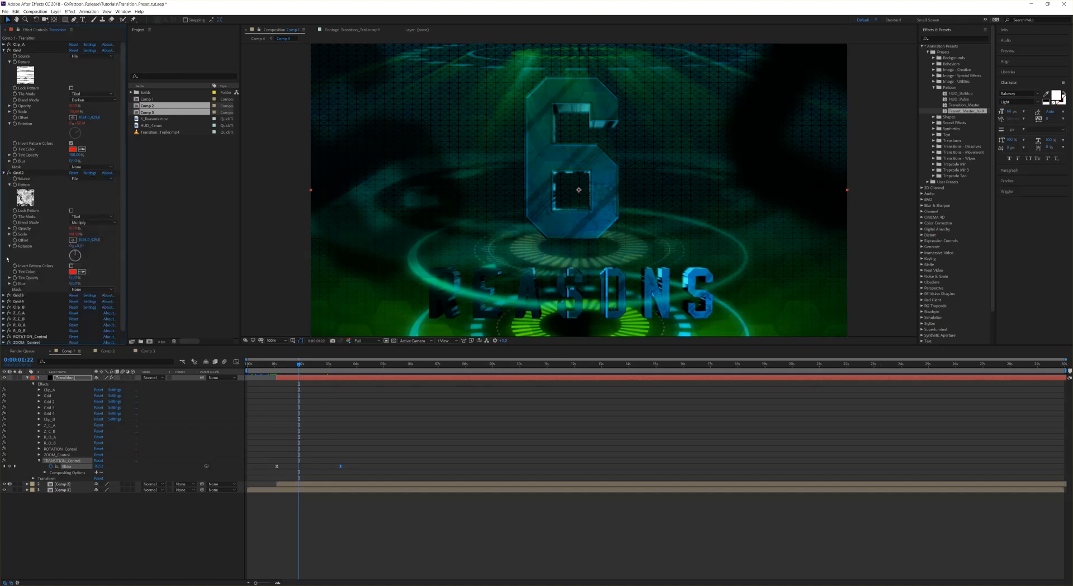
{"action": "left_click", "coordinate": [4, 295]}
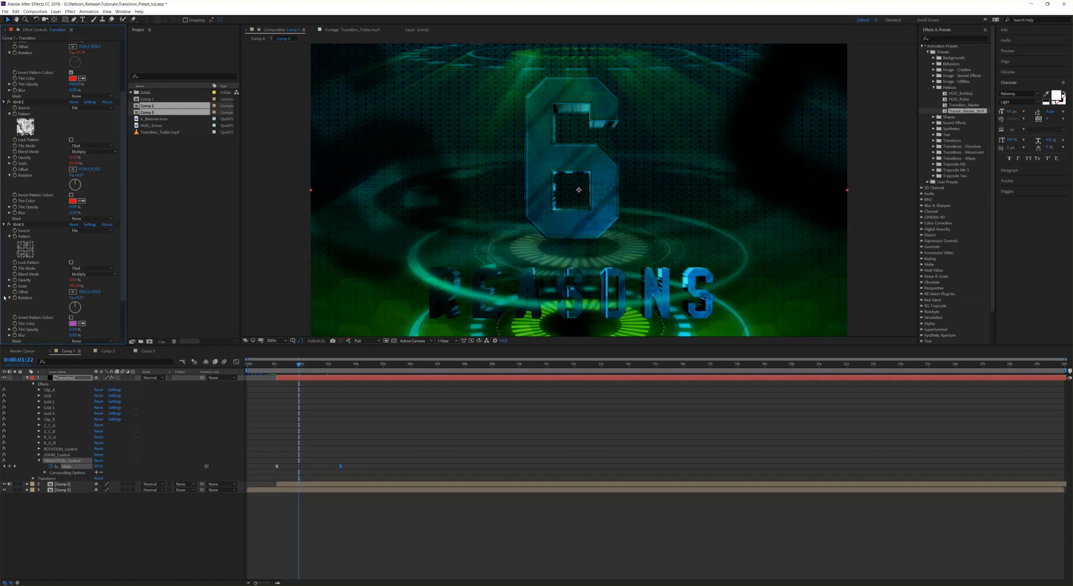
{"action": "scroll", "coordinate": [24, 213], "scroll_direction": "down", "scroll_amount": 2}
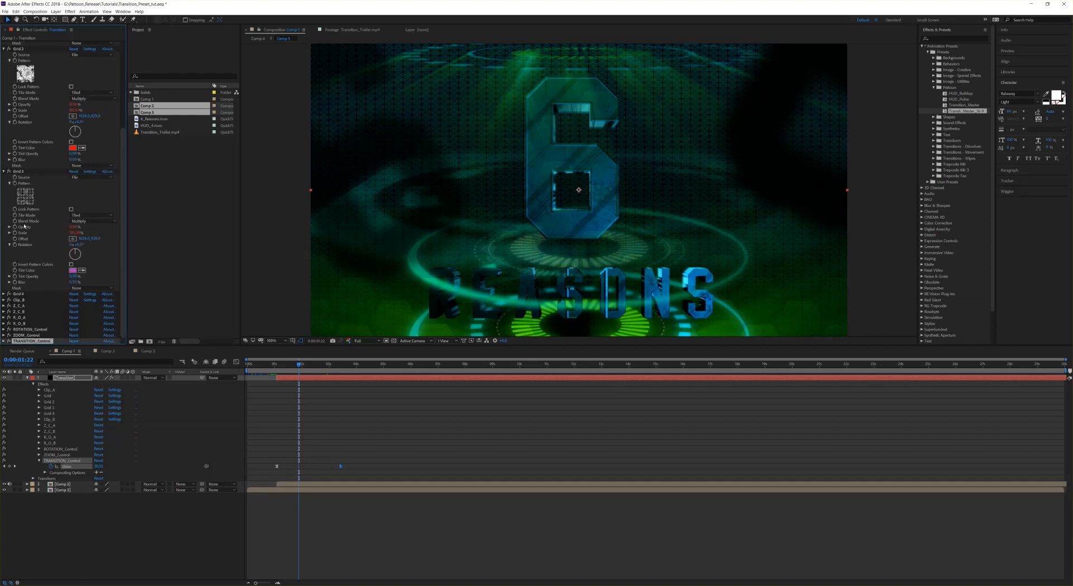
{"action": "left_click", "coordinate": [3, 293]}
{"action": "scroll", "coordinate": [30, 205], "scroll_direction": "down", "scroll_amount": 4}
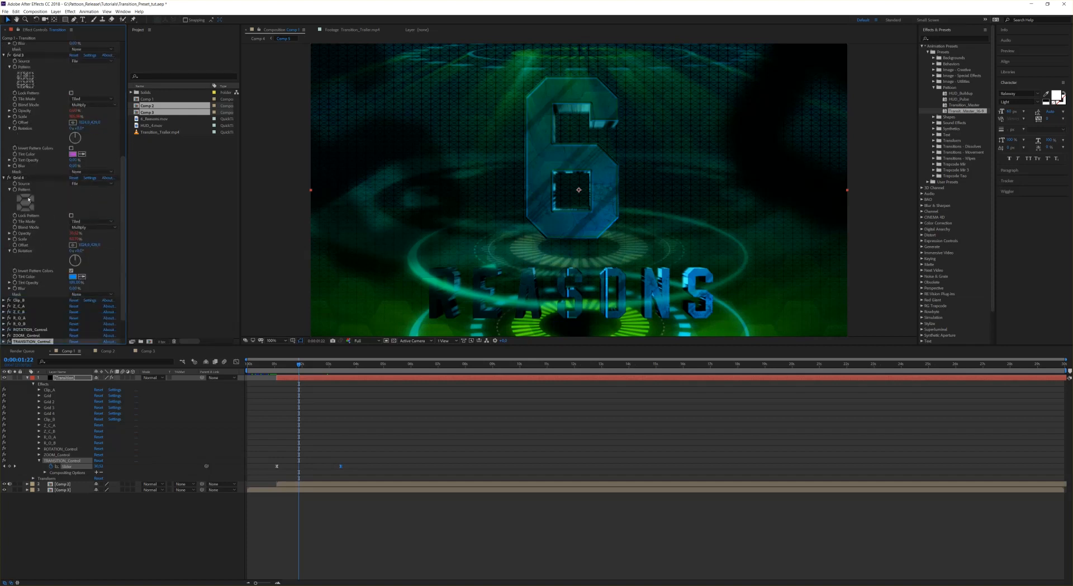
Replace the Grid 4 pattern with the white hexagon texture from the Grid collection and check it frame by frame.
{"action": "left_click", "coordinate": [28, 204]}
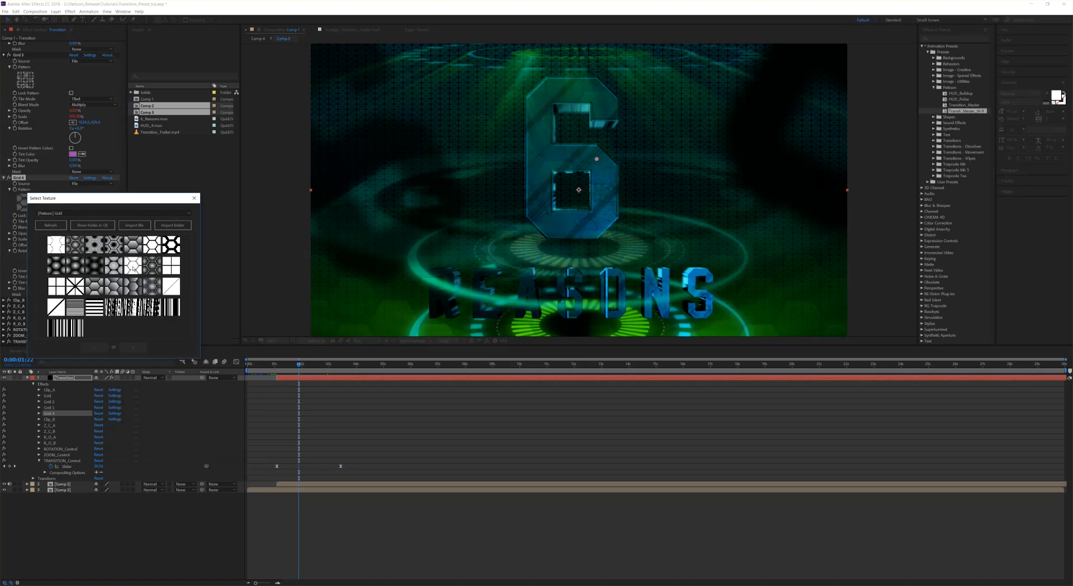
{"action": "double_click", "coordinate": [132, 264]}
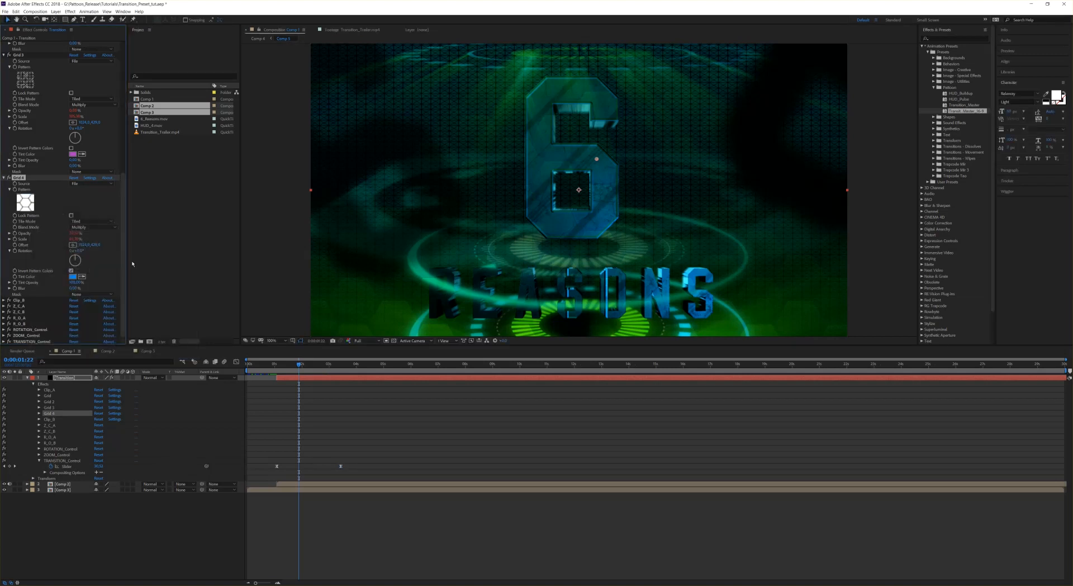
{"action": "left_click", "coordinate": [298, 368]}
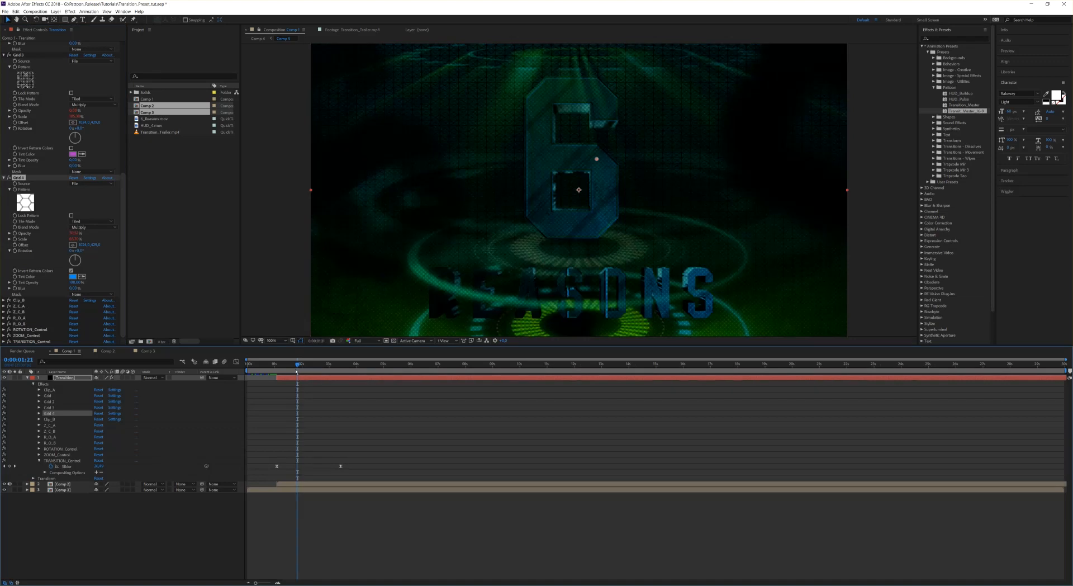
{"action": "left_click_drag", "start_coordinate": [297, 370], "coordinate": [301, 370]}
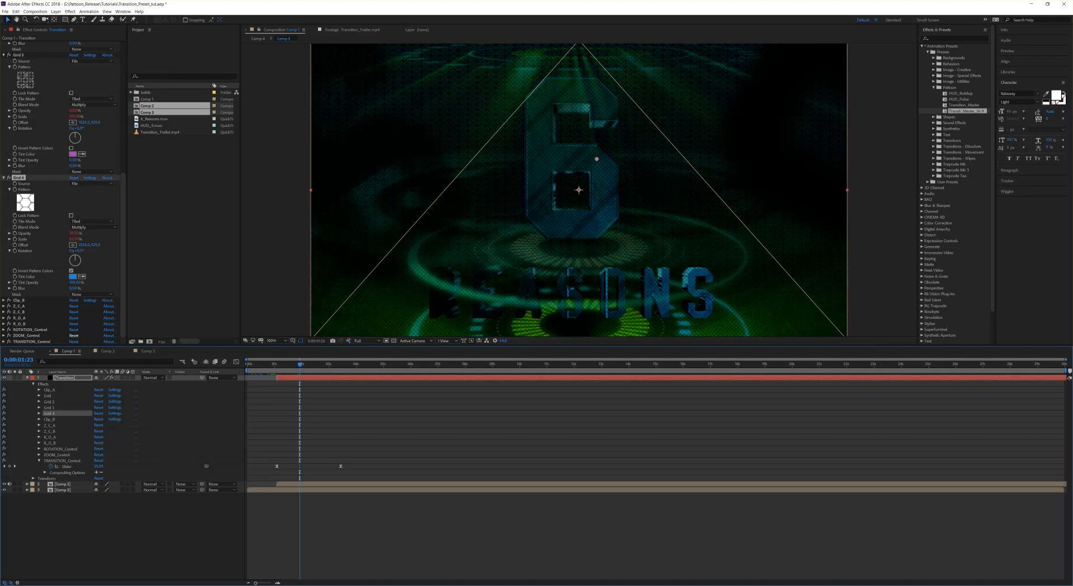
{"action": "key", "text": "Page_Up"}
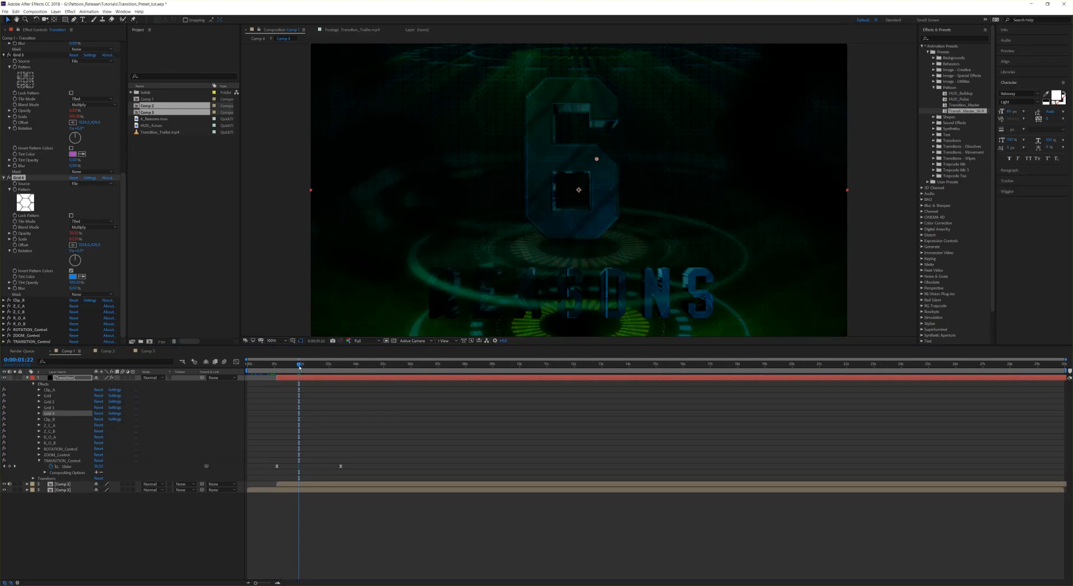
{"action": "key", "text": "Page_Down"}
{"action": "key", "text": "Page_Down"}
{"action": "key", "text": "Page_Down"}
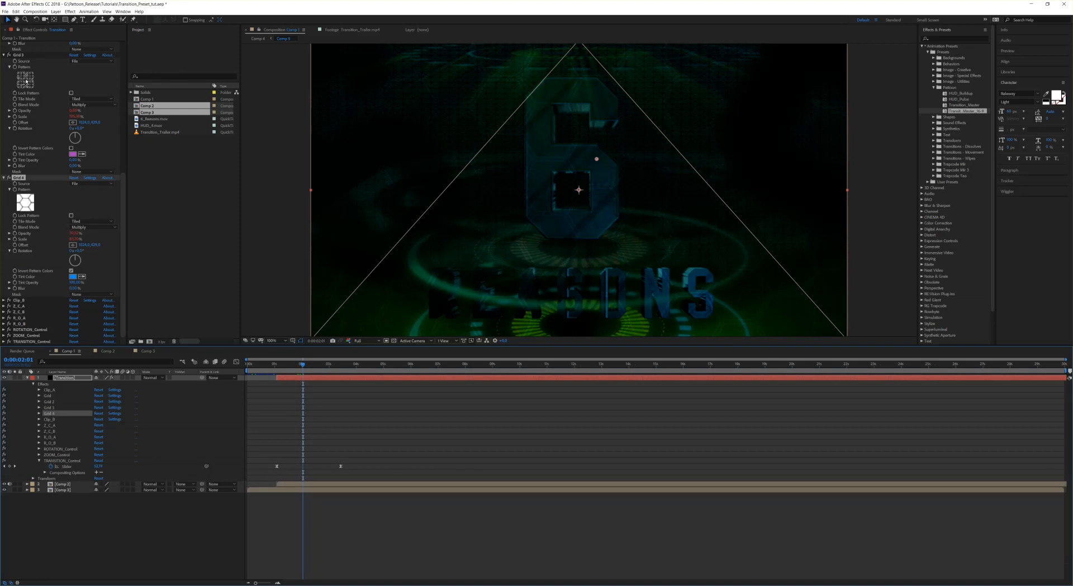
Replace the Grid 3 pattern with the radiating spokes texture from the Halftone collection and check it in the transition.
{"action": "left_click", "coordinate": [26, 82]}
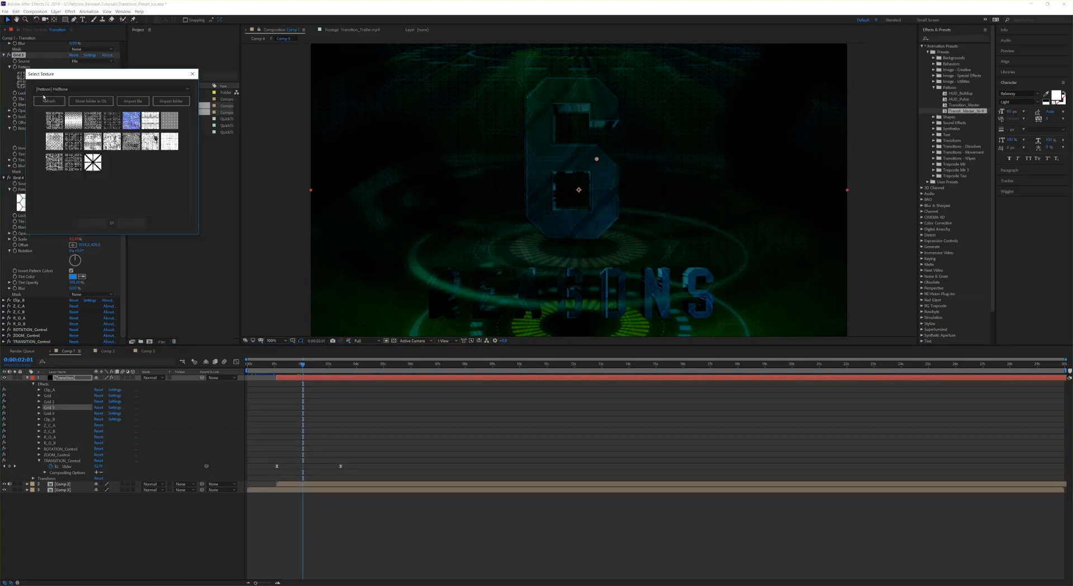
{"action": "left_click", "coordinate": [93, 162]}
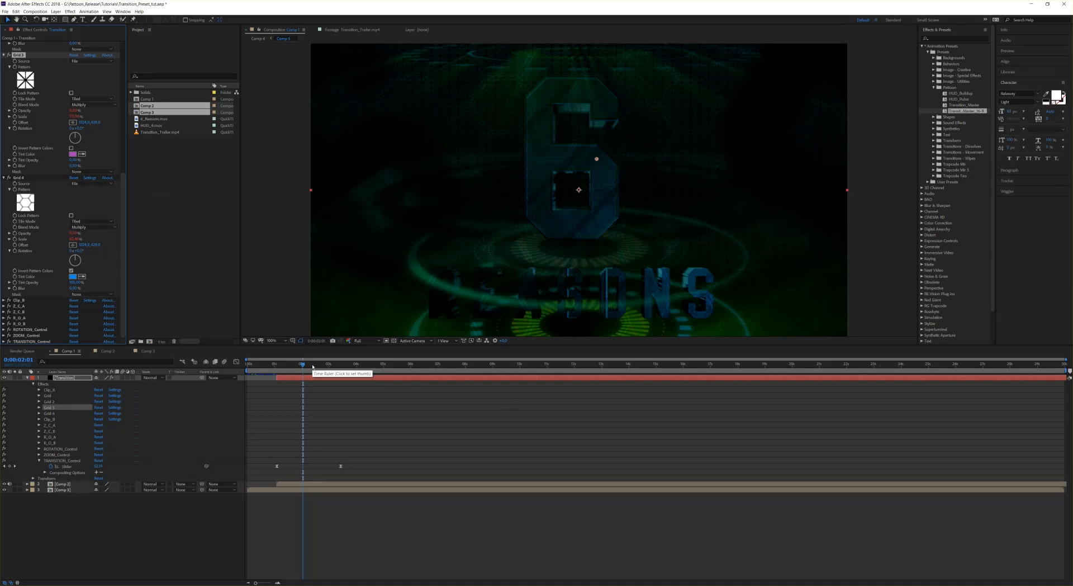
{"action": "key", "text": "Page_Down"}
{"action": "key", "text": "Page_Down"}
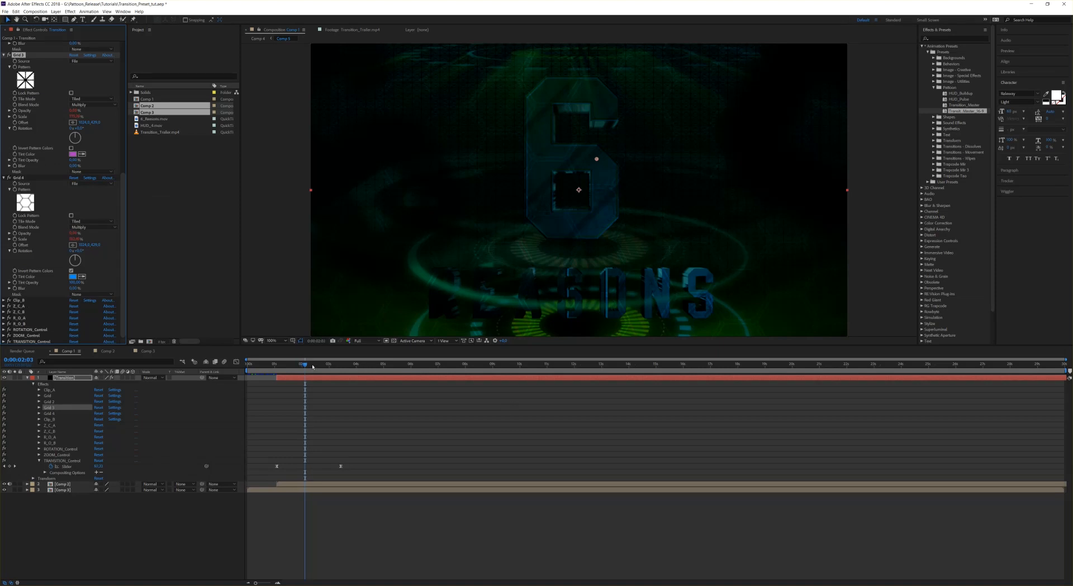
{"action": "left_click_drag", "start_coordinate": [306, 365], "coordinate": [309, 366]}
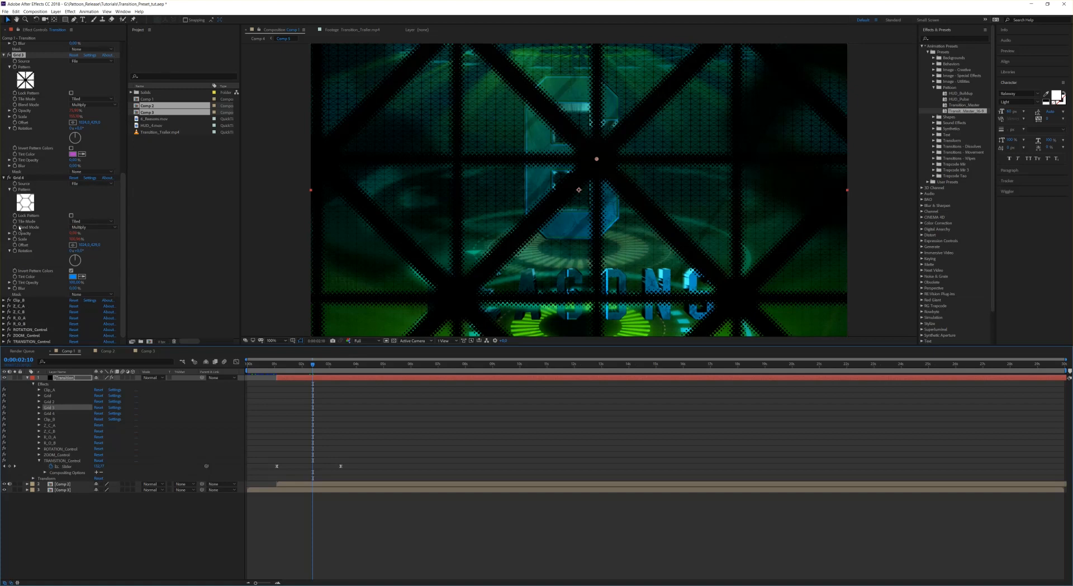
Set Grid 4's Blend Mode to Overlay and try higher Tint Opacity values on Grid 3, returning it to 0%.
{"action": "left_click", "coordinate": [73, 228]}
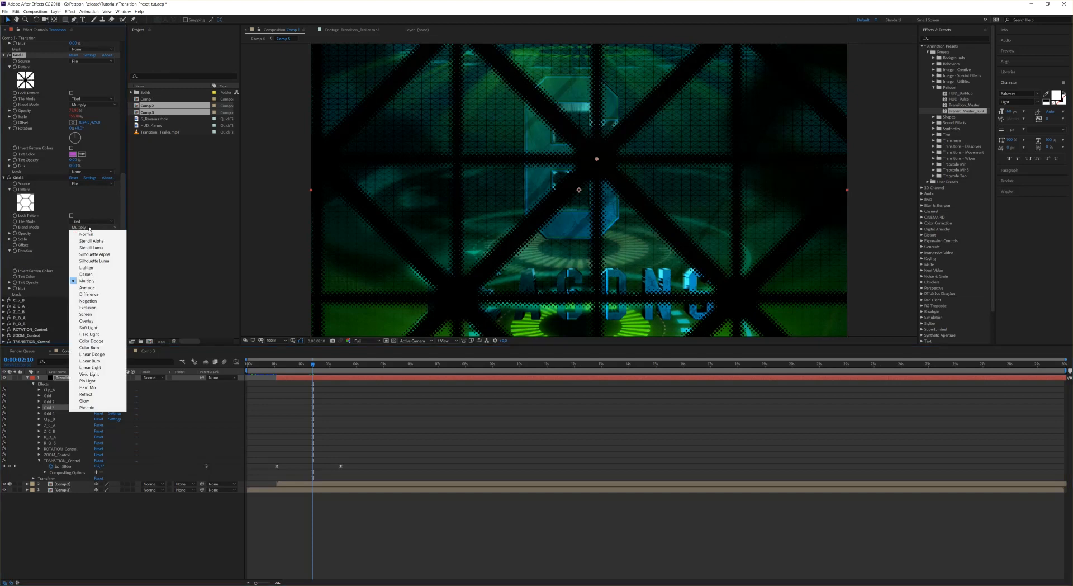
{"action": "left_click", "coordinate": [89, 321]}
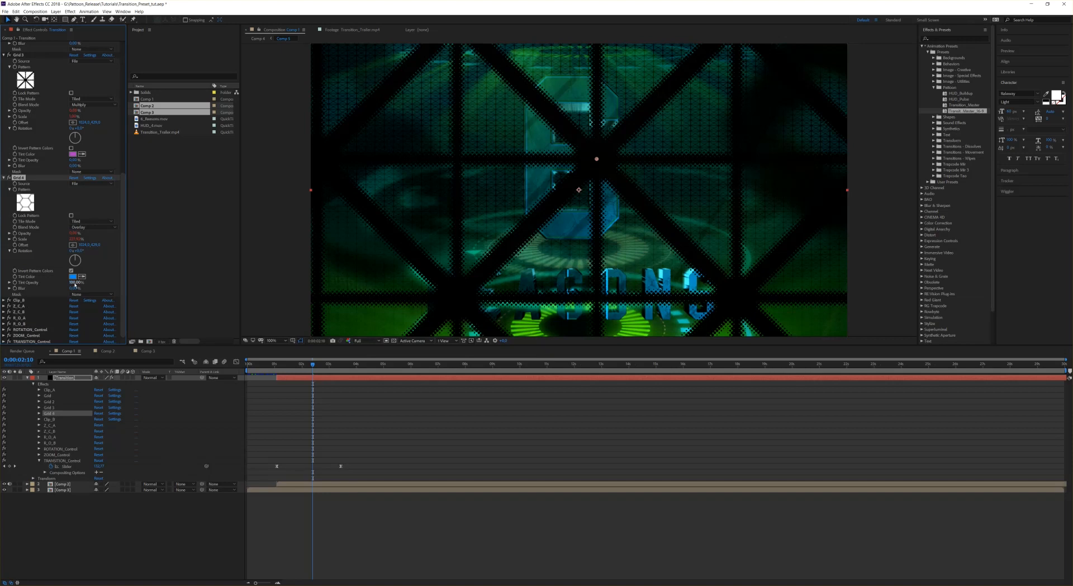
{"action": "left_click_drag", "start_coordinate": [74, 160], "coordinate": [99, 163]}
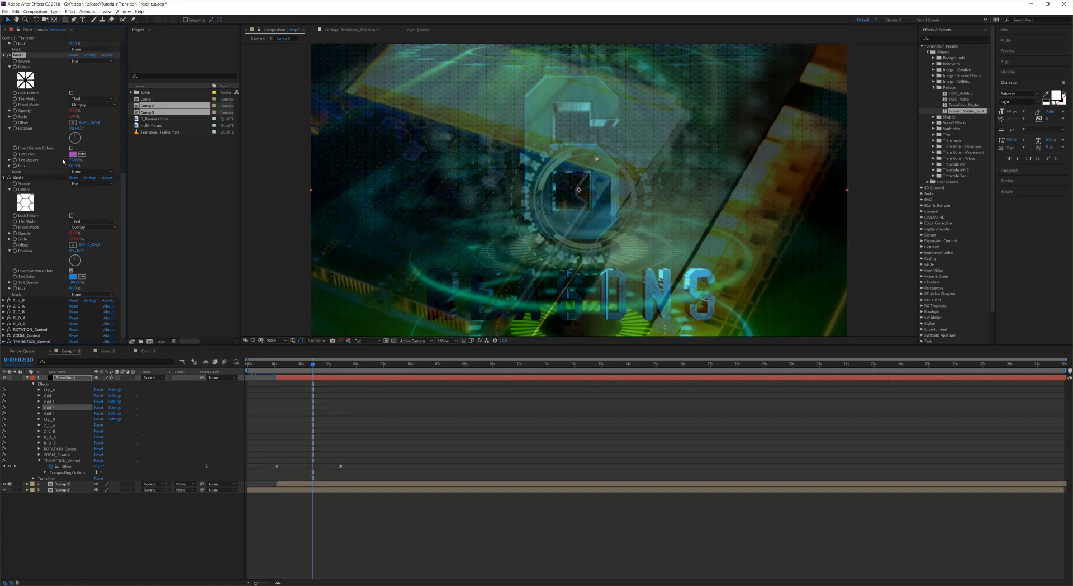
{"action": "left_click_drag", "start_coordinate": [73, 160], "coordinate": [149, 225]}
{"action": "left_click_drag", "start_coordinate": [75, 160], "coordinate": [17, 160]}
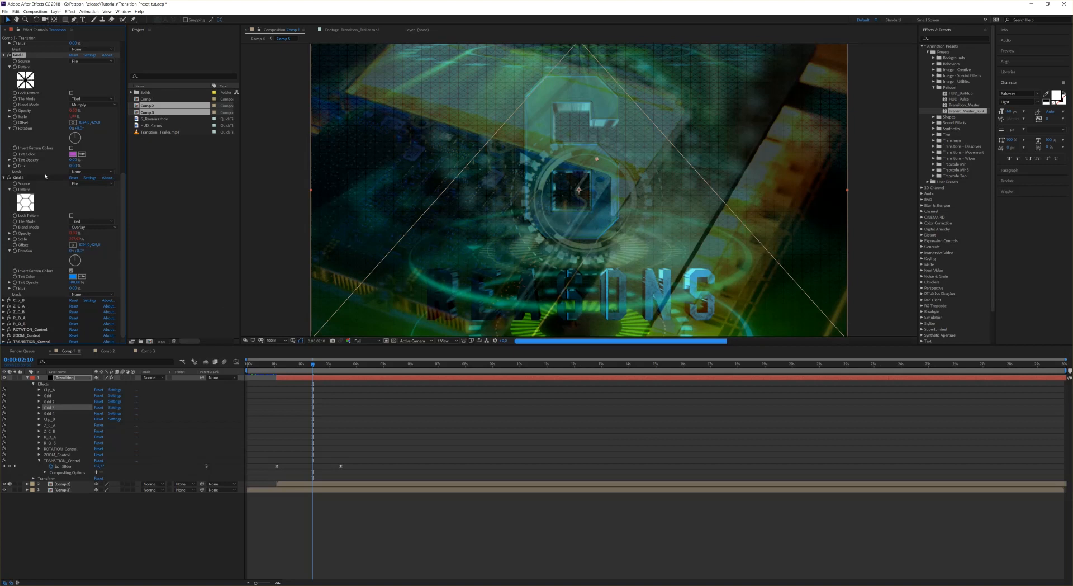
Collapse and disable the Grid, Grid 2, Grid 3 and Grid 4 effects and scrub through the plain transition.
{"action": "left_click", "coordinate": [5, 56]}
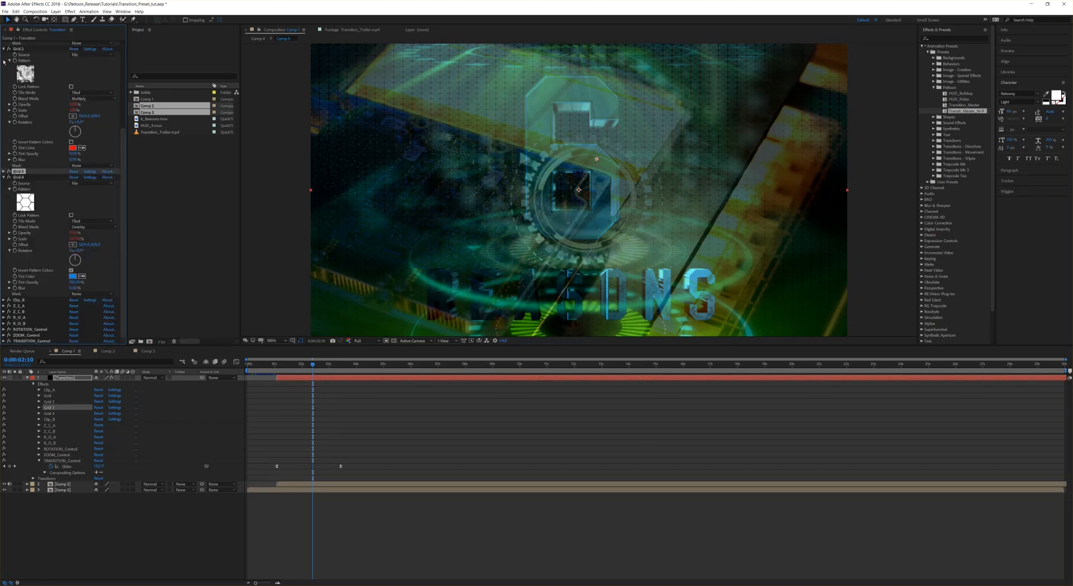
{"action": "left_click", "coordinate": [5, 50]}
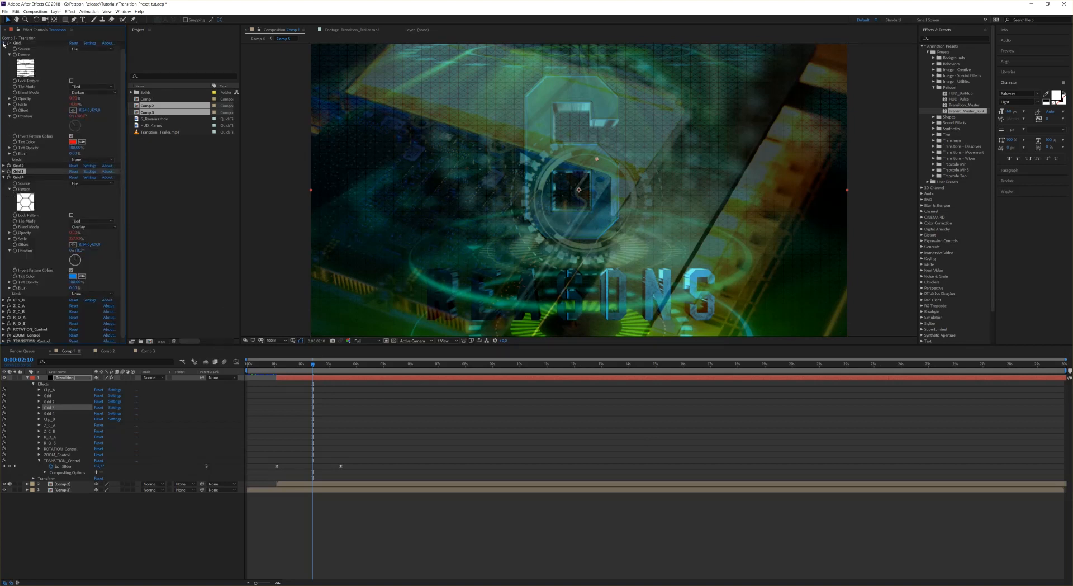
{"action": "left_click", "coordinate": [4, 44]}
{"action": "left_click", "coordinate": [4, 68]}
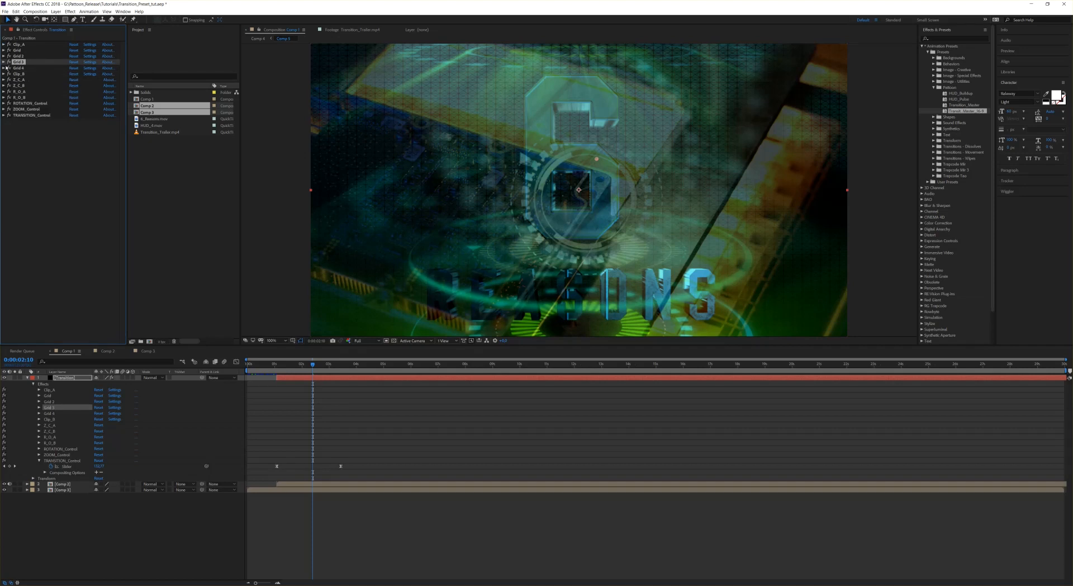
{"action": "left_click_drag", "start_coordinate": [9, 50], "coordinate": [10, 70]}
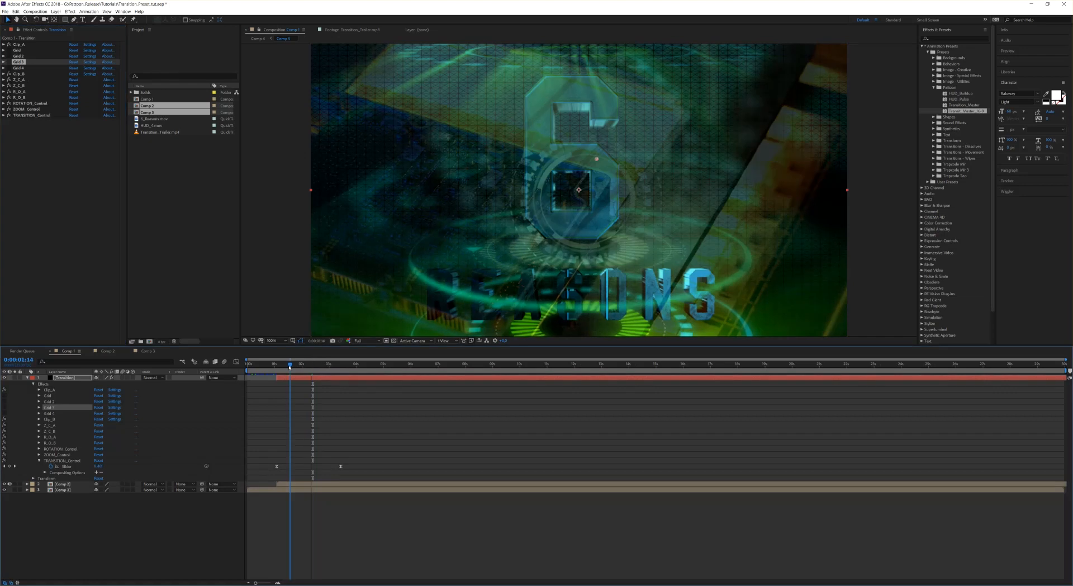
{"action": "left_click", "coordinate": [289, 367]}
{"action": "mouse_move", "coordinate": [289, 367]}
{"action": "left_mouse_down"}
{"action": "mouse_move", "coordinate": [330, 369]}
{"action": "mouse_move", "coordinate": [303, 369]}
{"action": "left_mouse_up"}
Turn on the ZOOM_Control checkbox and scrub through the transition to check the scaling without the grids.
{"action": "left_click", "coordinate": [4, 109]}
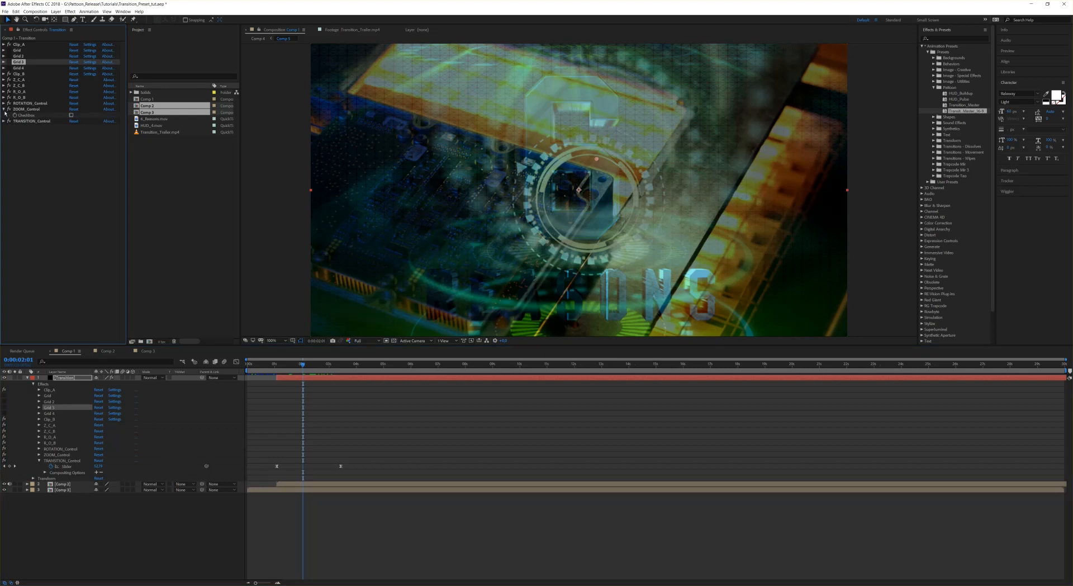
{"action": "left_click", "coordinate": [71, 115]}
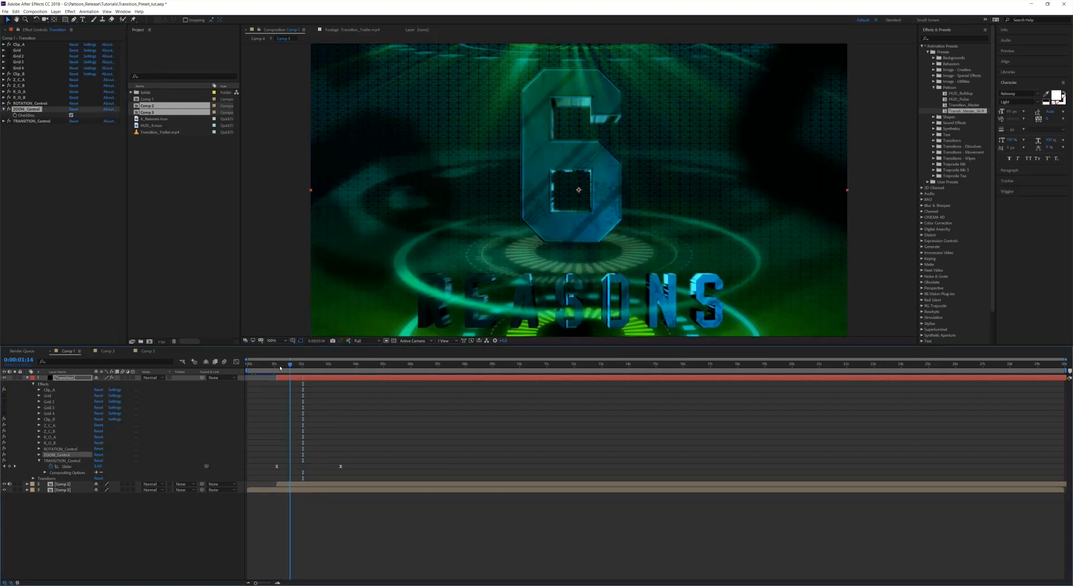
{"action": "left_click", "coordinate": [285, 367]}
{"action": "mouse_move", "coordinate": [285, 366]}
{"action": "left_mouse_down"}
{"action": "mouse_move", "coordinate": [361, 368]}
{"action": "mouse_move", "coordinate": [300, 369]}
{"action": "left_mouse_up"}
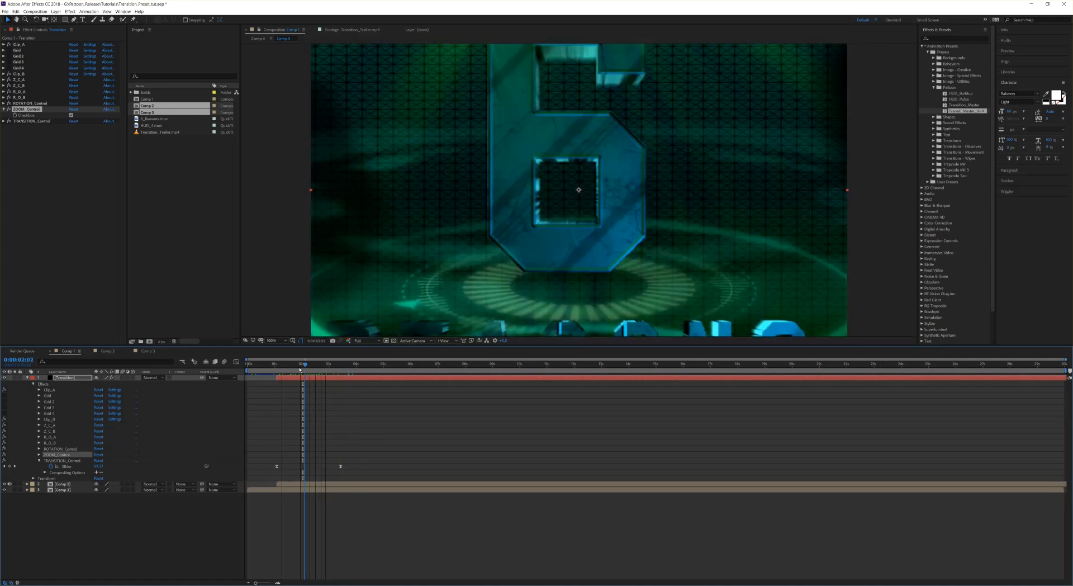
Turn on the ROTATION_Control checkbox and scrub through the transition to check rotation combined with zoom.
{"action": "left_click", "coordinate": [3, 103]}
{"action": "left_click", "coordinate": [71, 109]}
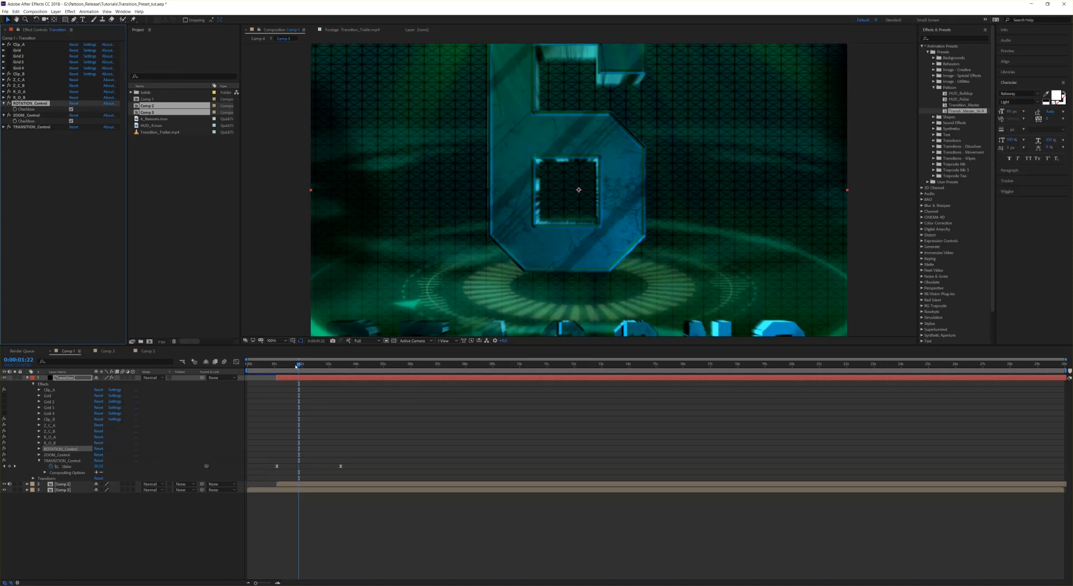
{"action": "left_click", "coordinate": [358, 367]}
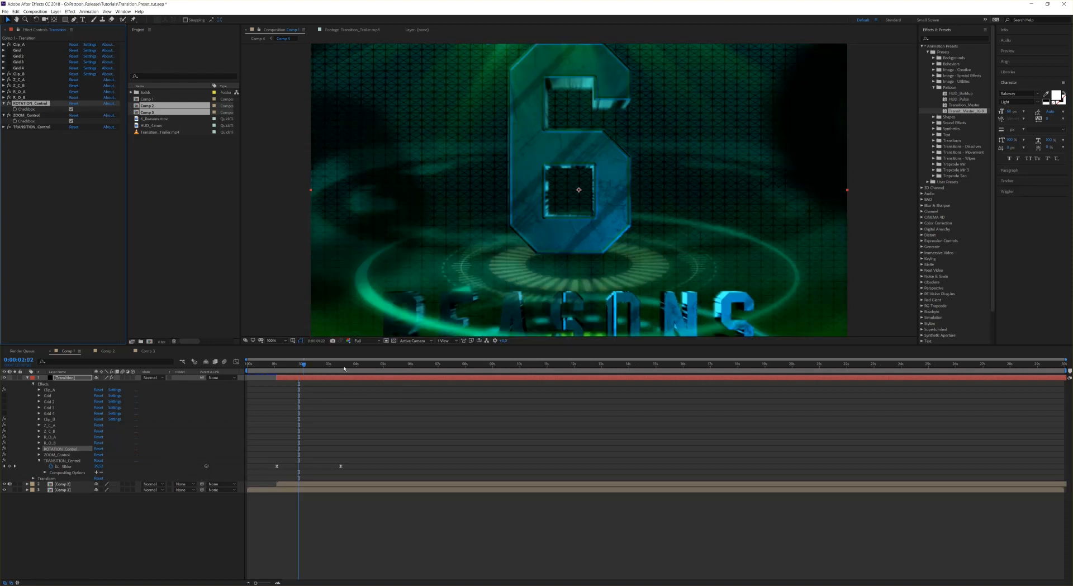
{"action": "left_click_drag", "start_coordinate": [358, 368], "coordinate": [323, 369]}
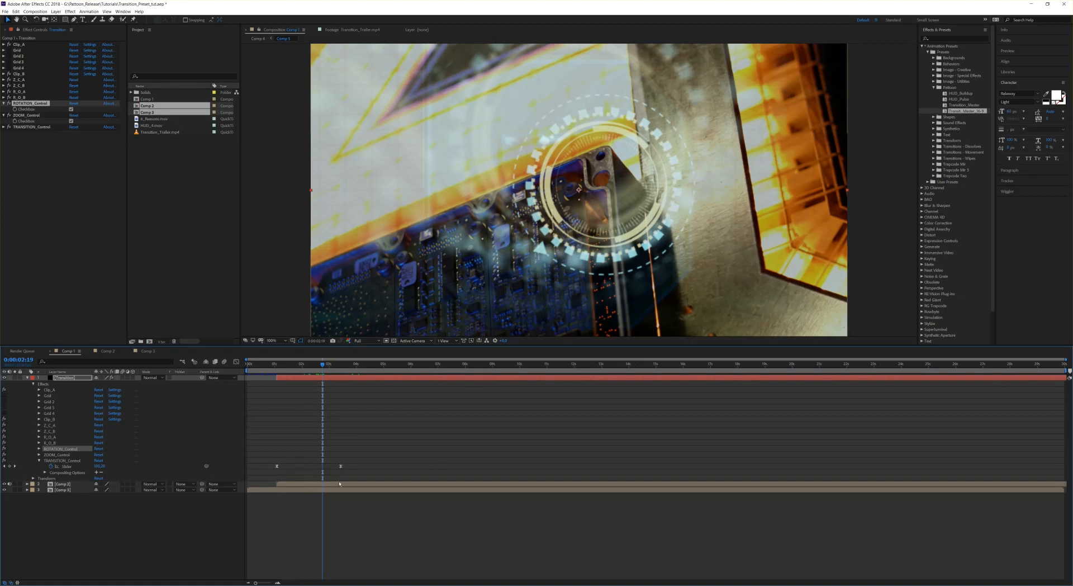
Slide the upper clip layer, layer 2, earlier in Comp 1's timeline until it ends at about 25 s.
{"action": "left_click_drag", "start_coordinate": [401, 487], "coordinate": [332, 486]}
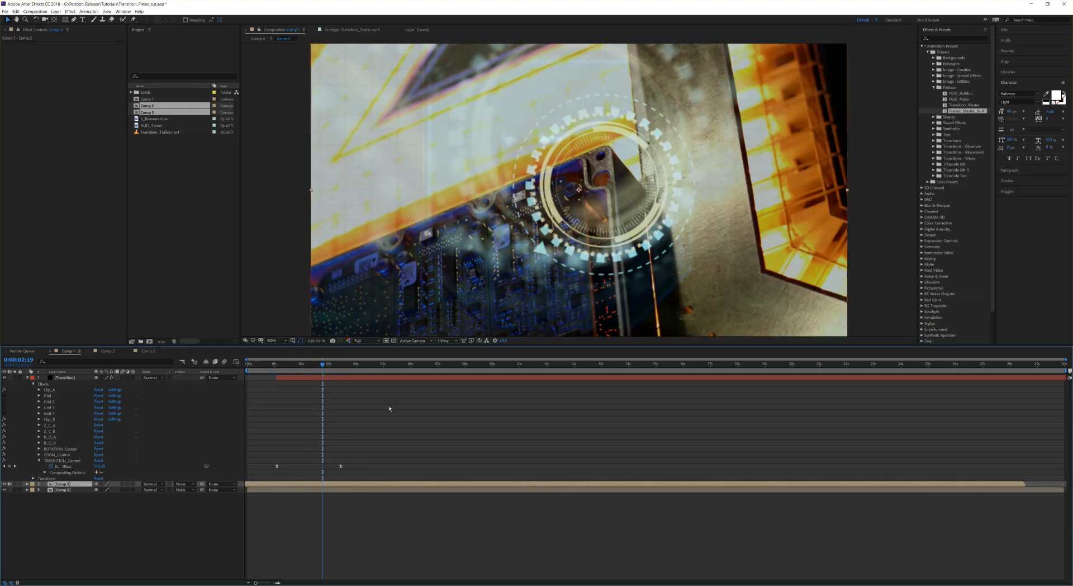
{"action": "left_click_drag", "start_coordinate": [353, 487], "coordinate": [333, 470]}
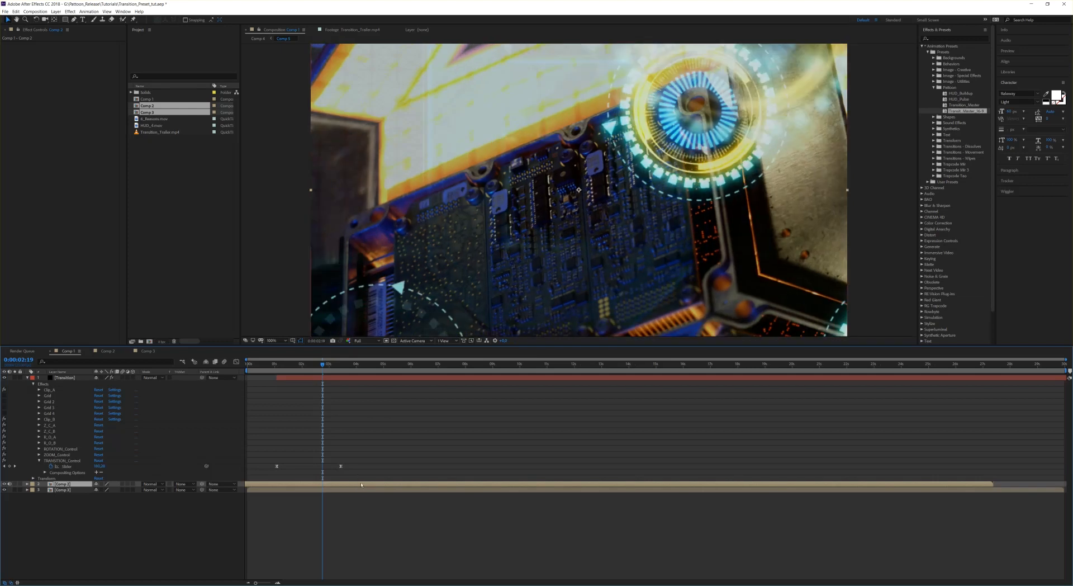
{"action": "left_click_drag", "start_coordinate": [360, 484], "coordinate": [307, 485]}
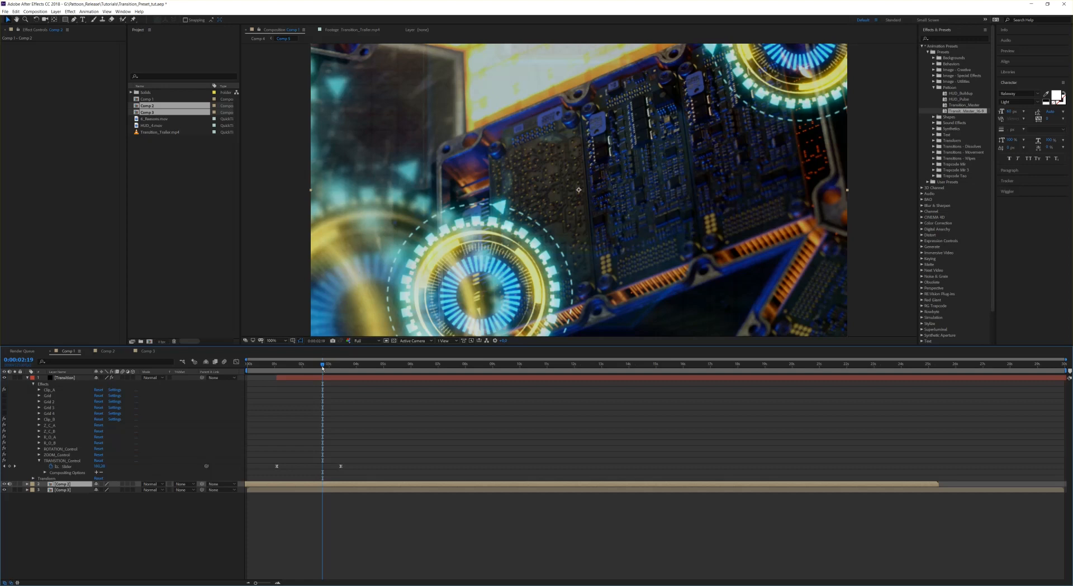
Hide both clip layers beneath the transition solid and scrub through the transition from its first keyframe to about 0:00:03:06.
{"action": "left_click_drag", "start_coordinate": [315, 368], "coordinate": [274, 371]}
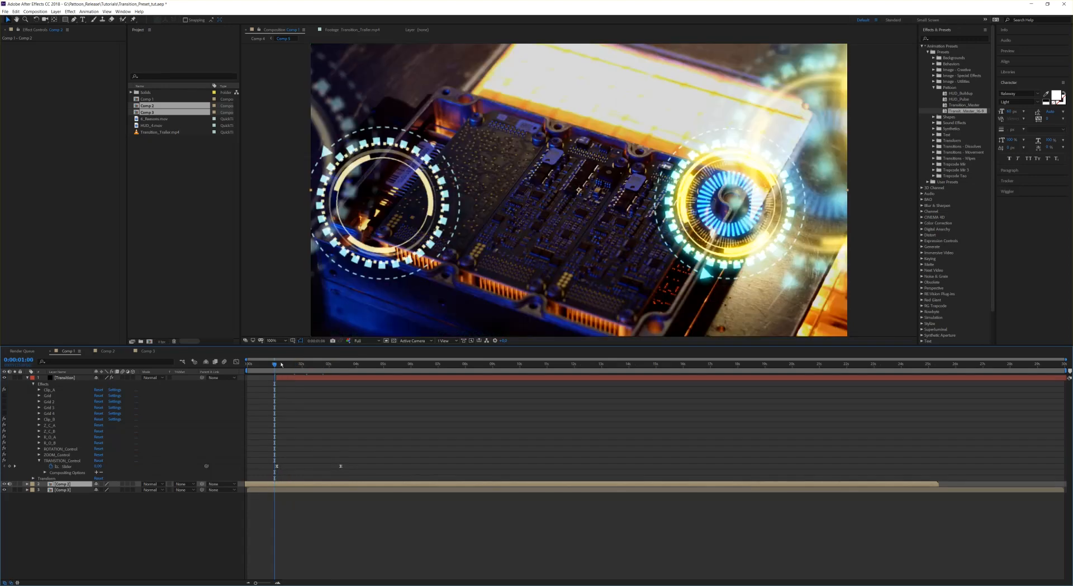
{"action": "left_click", "coordinate": [277, 369]}
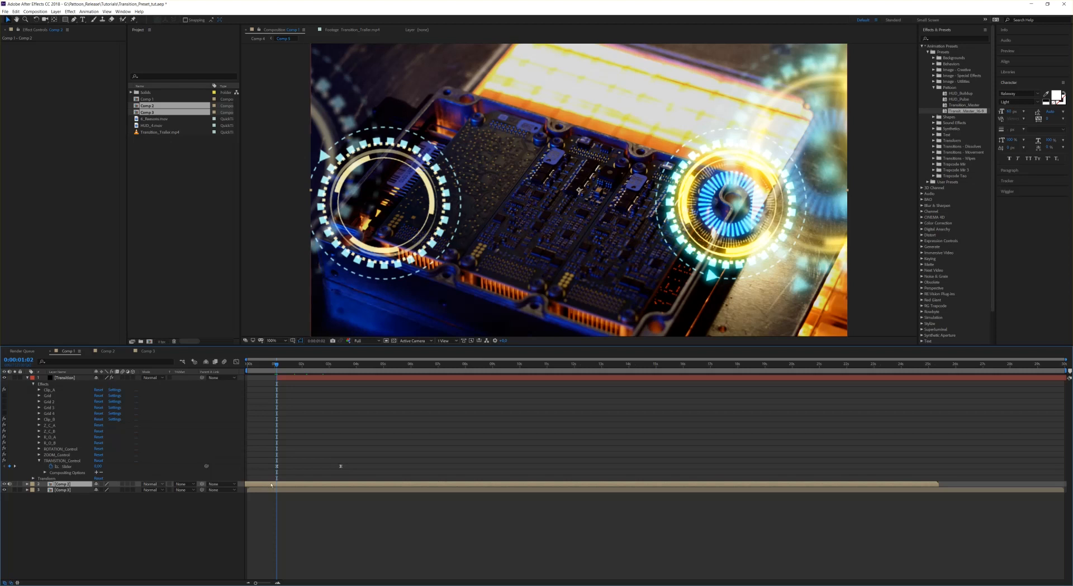
{"action": "left_click", "coordinate": [4, 484]}
{"action": "left_click_drag", "start_coordinate": [278, 366], "coordinate": [336, 364]}
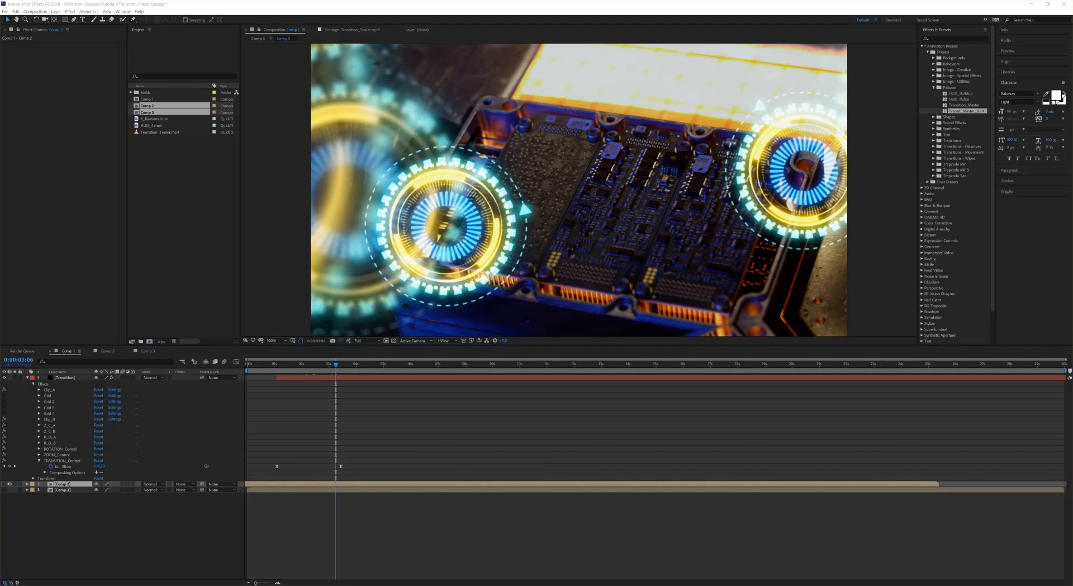
Minimize the music player window and switch to the PATTOON website in Chrome.
{"action": "key", "text": "alt+Tab"}
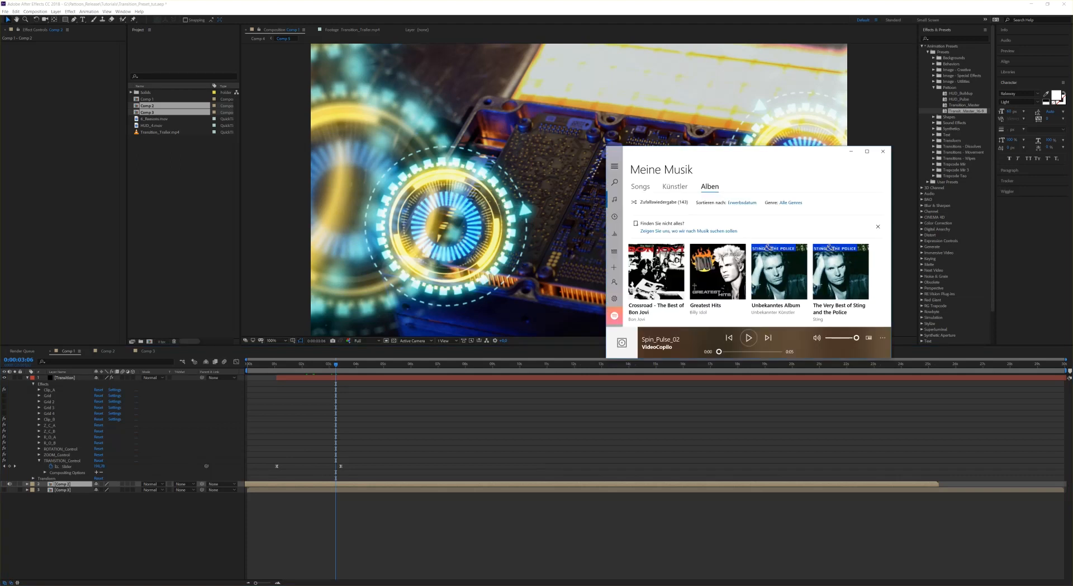
{"action": "key", "text": "super+Down"}
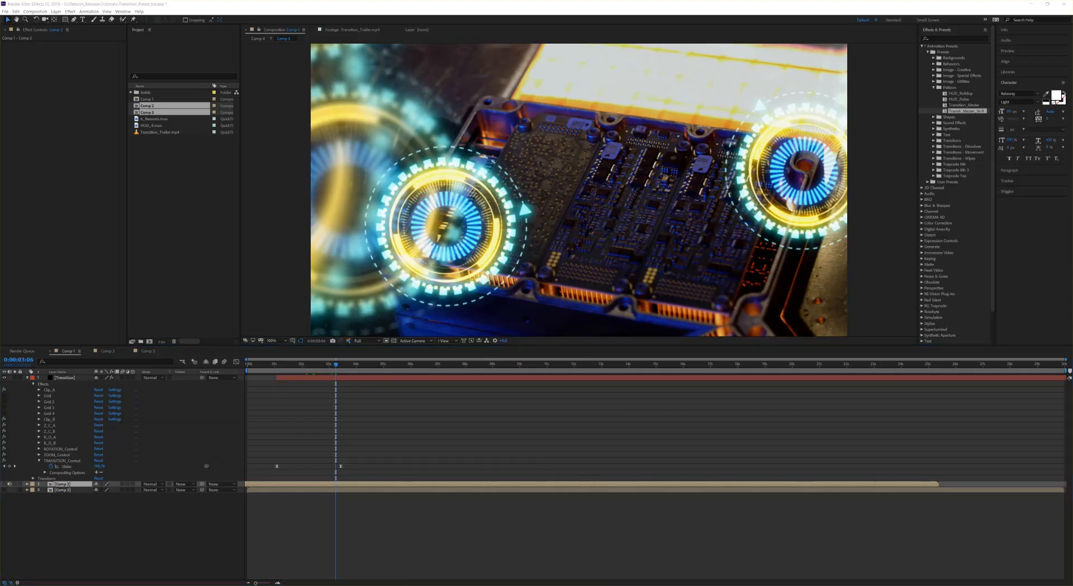
{"action": "key", "text": "alt+Tab"}
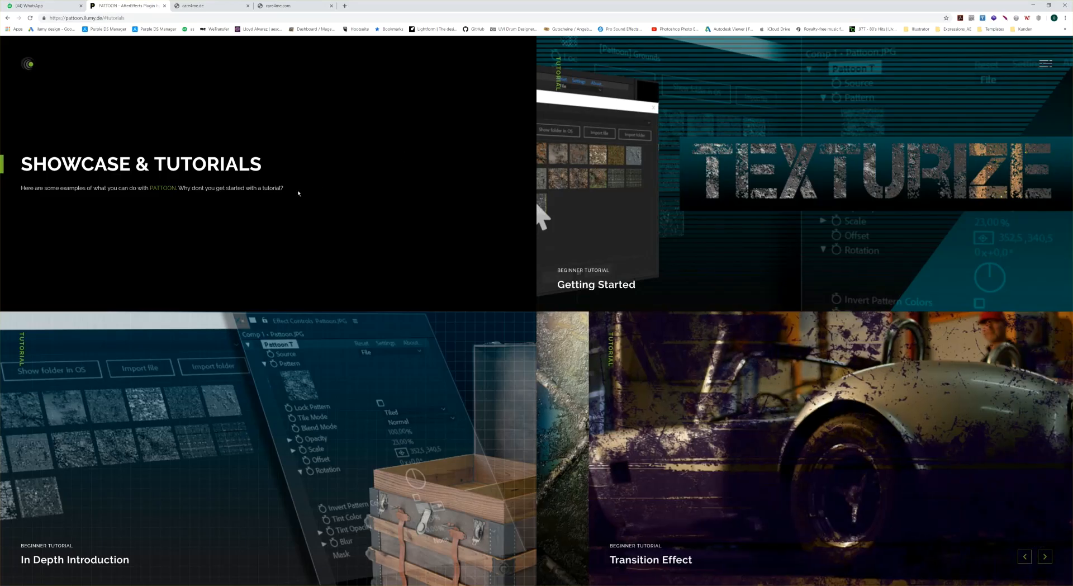
Look over the PATTOON feature and tutorial sections, advancing the tutorial slideshow from Create A HUD past Freeze Effect to Transition Effect.
{"action": "scroll", "coordinate": [522, 233], "scroll_direction": "up", "scroll_amount": 5}
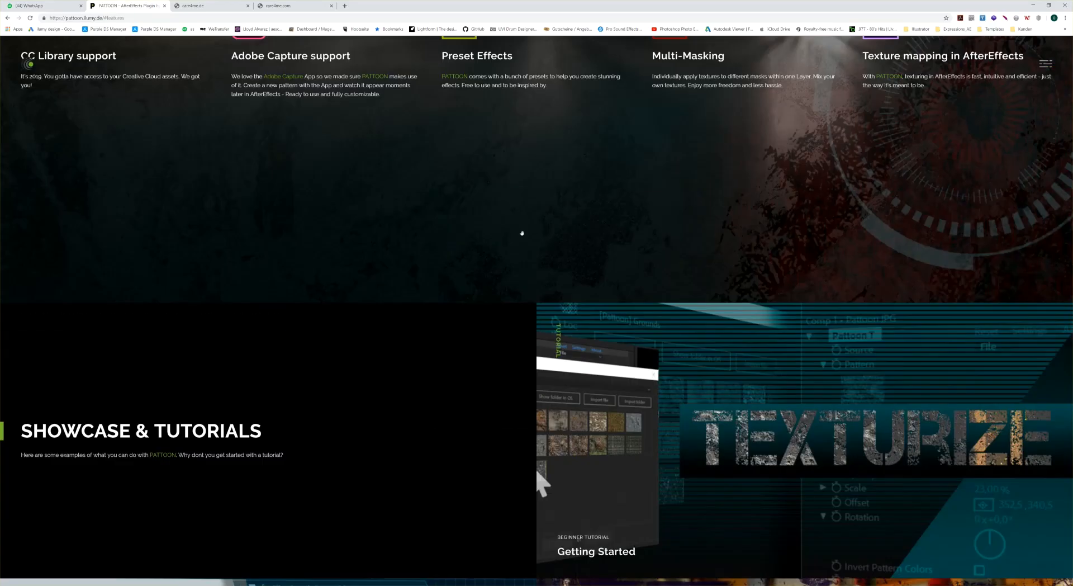
{"action": "scroll", "coordinate": [525, 237], "scroll_direction": "up", "scroll_amount": 5}
{"action": "scroll", "coordinate": [552, 276], "scroll_direction": "down", "scroll_amount": 7}
{"action": "scroll", "coordinate": [551, 276], "scroll_direction": "down", "scroll_amount": 3}
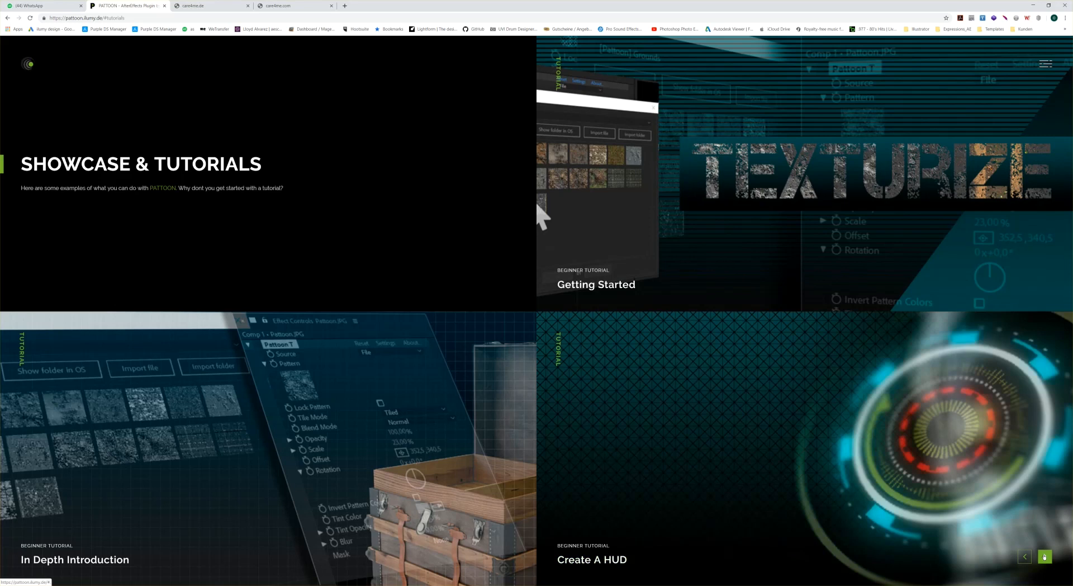
{"action": "left_click", "coordinate": [1045, 556]}
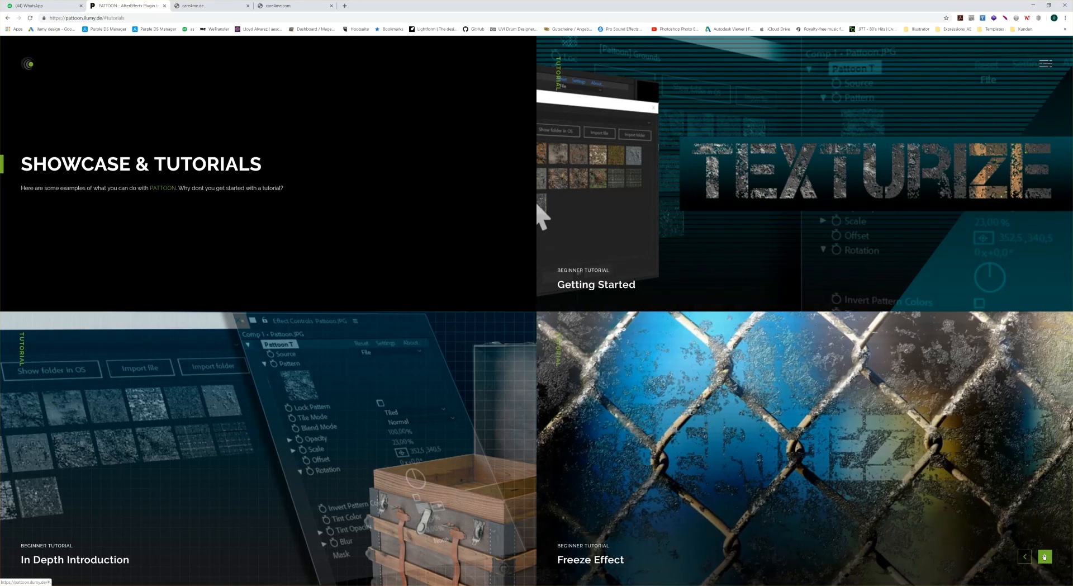
{"action": "left_click", "coordinate": [1045, 556]}
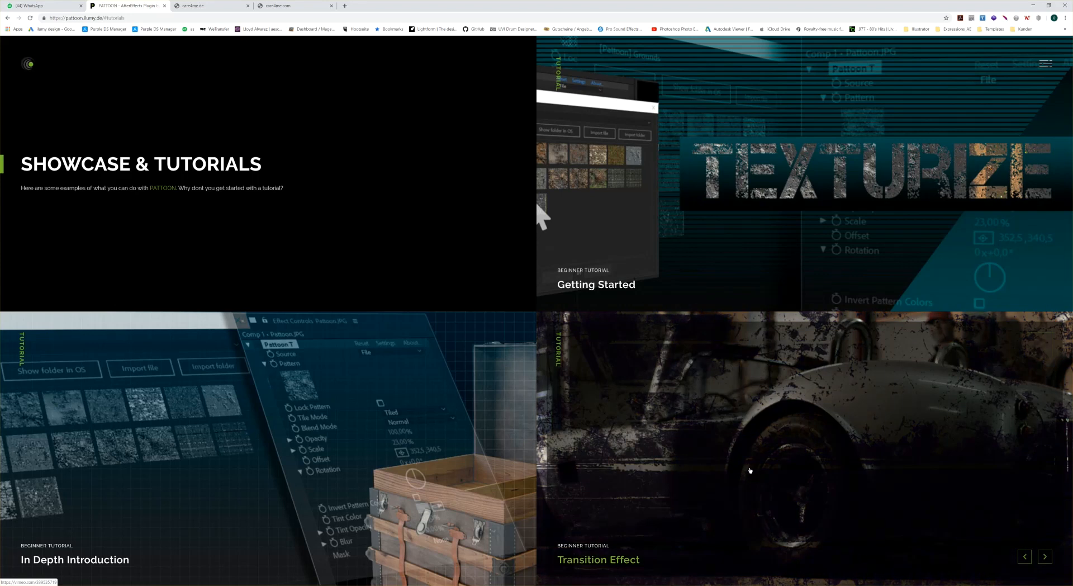